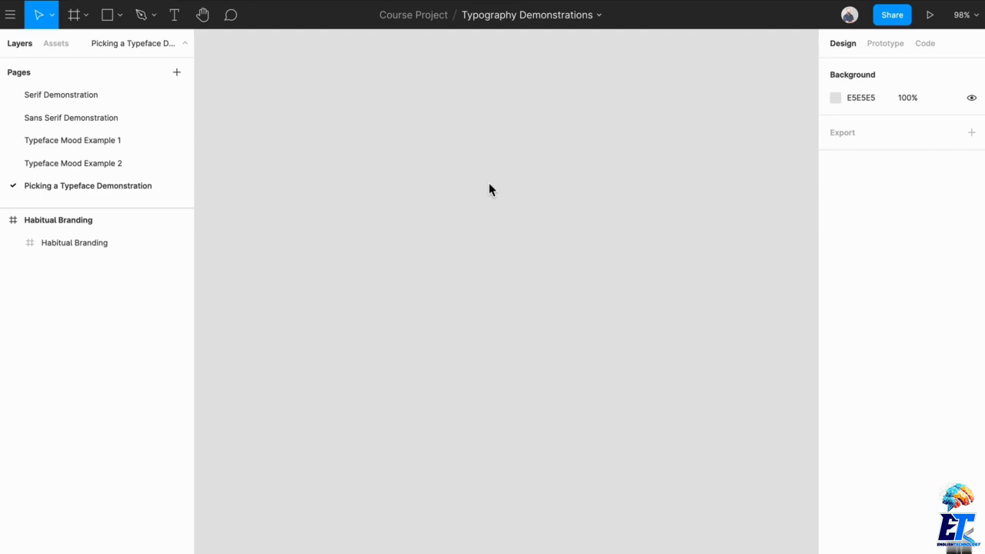
# Draw a frame about 585 × 582 on the empty canvas and rename it Org.
pyautogui.press('f')
pyautogui.moveTo(385, 135); pyautogui.dragTo(794, 538)
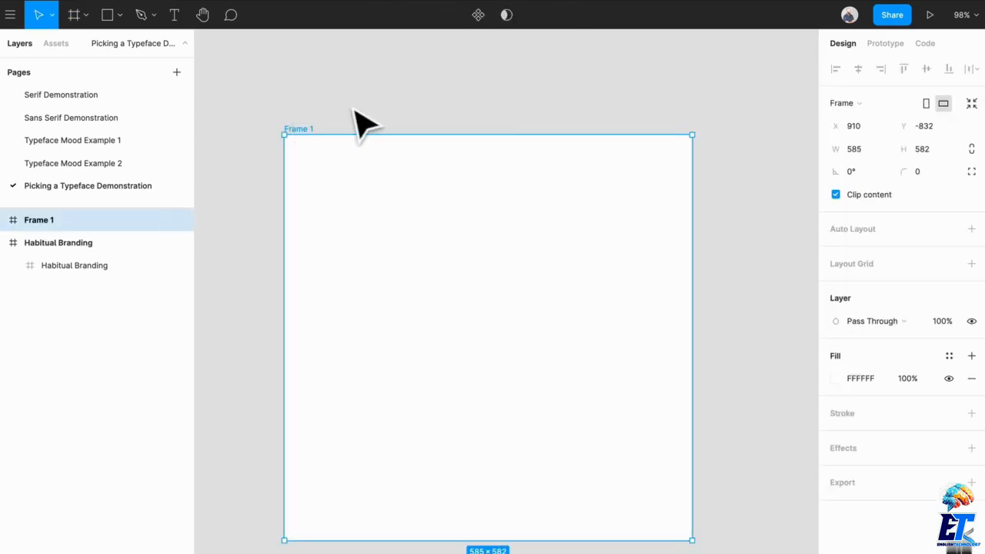
pyautogui.hotkey('ctrl', 'r')
# Add a text box about 392 × 194 reading "The Phillips Foundation" in the upper part of the Org frame.
pyautogui.write('he p')
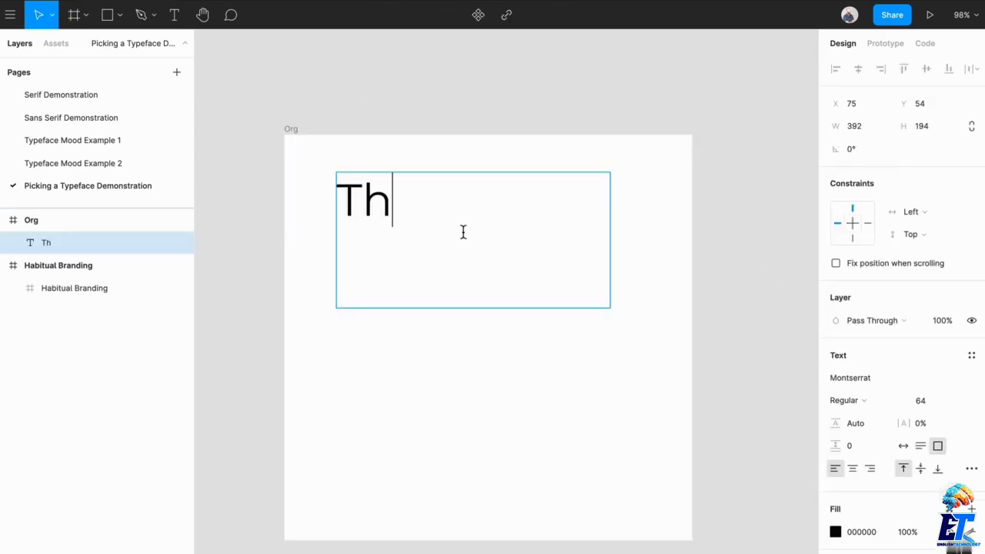
pyautogui.press('BackSpace')
pyautogui.write('Phi')
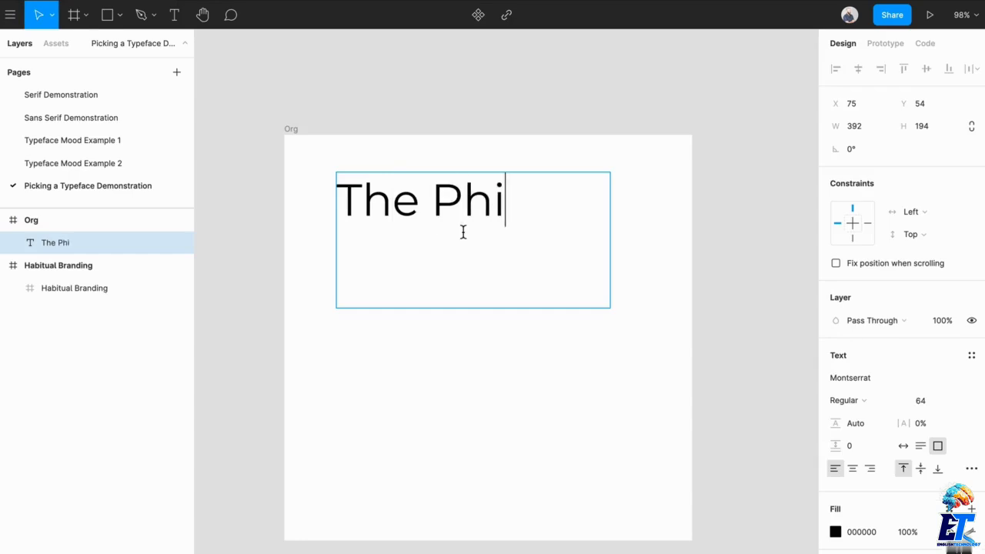
pyautogui.write('llips Foundation')
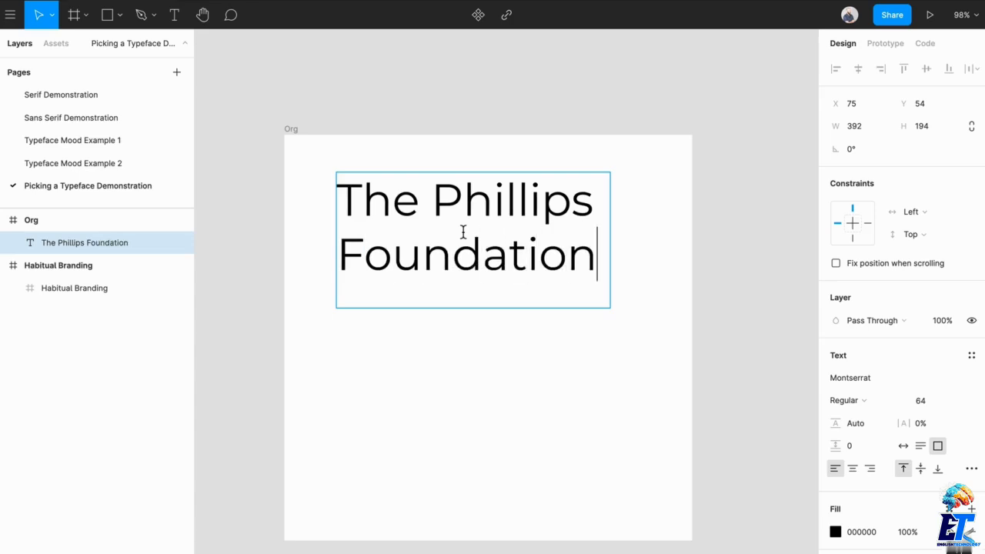
pyautogui.press('Escape')
pyautogui.moveTo(534, 246); pyautogui.dragTo(554, 231)
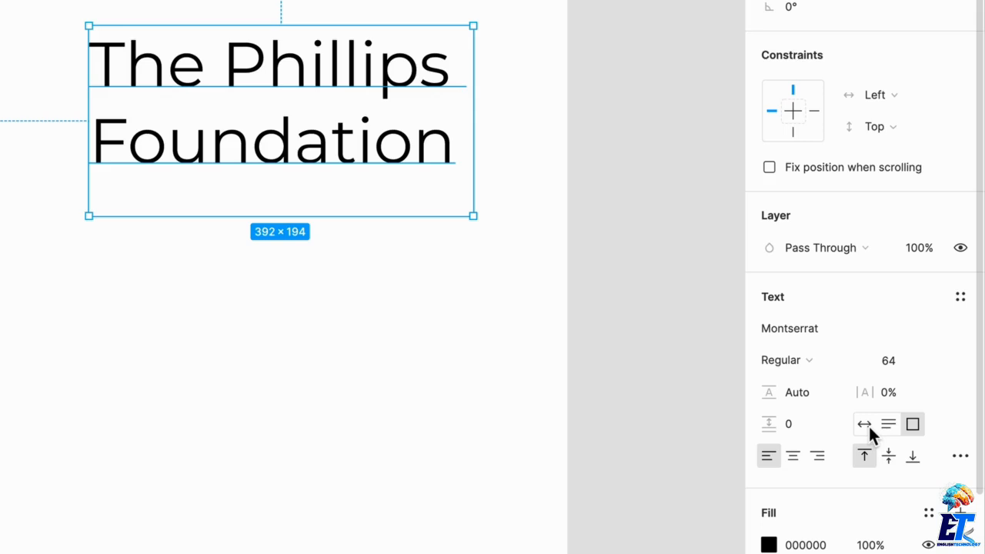
# Set the font size of the "The Phillips Foundation" text to 36.
pyautogui.click(868, 426)
pyautogui.hotkey('ctrl', 'z')
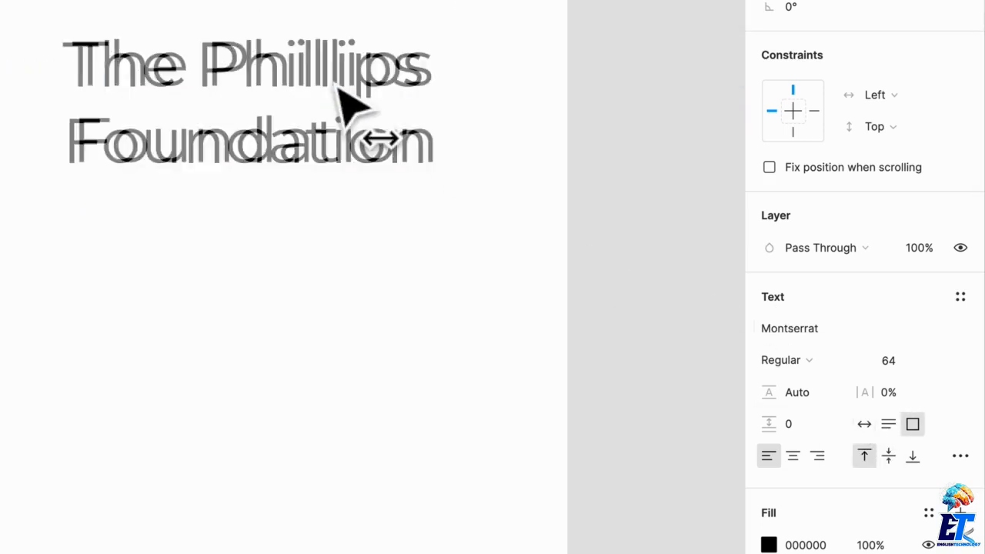
pyautogui.click(438, 108)
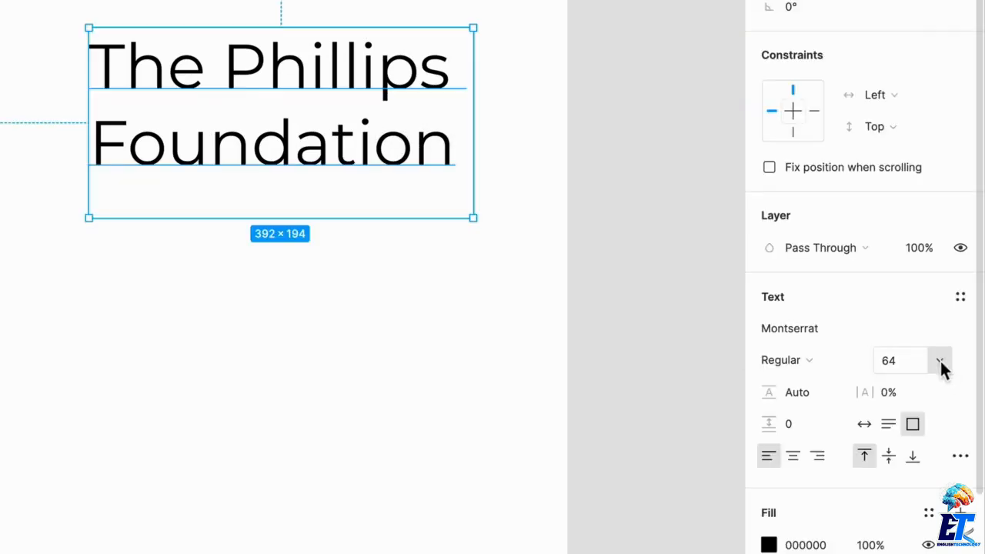
pyautogui.click(941, 361)
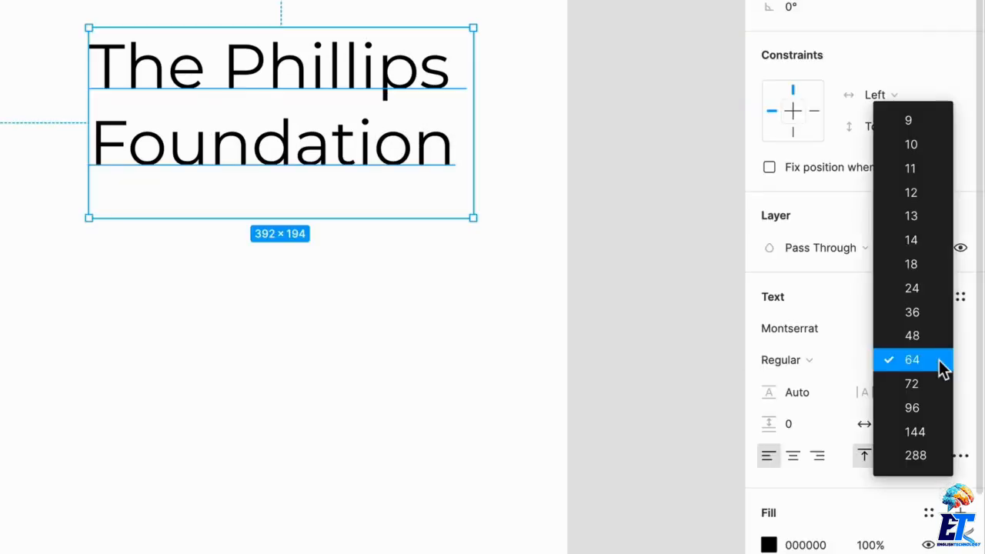
pyautogui.click(928, 315)
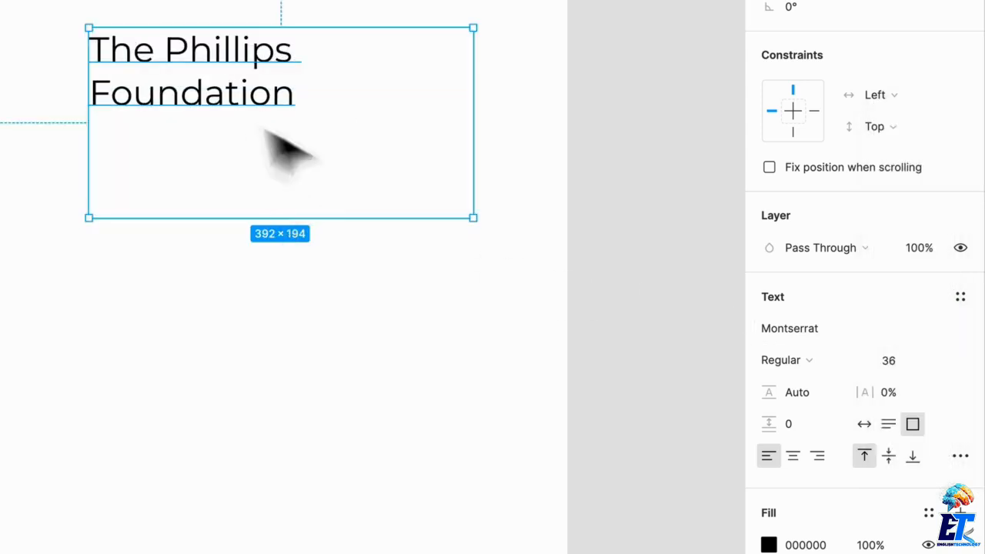
# Switch the title's text box to auto height and narrow it to about 221 wide around its two lines.
pyautogui.click(885, 425)
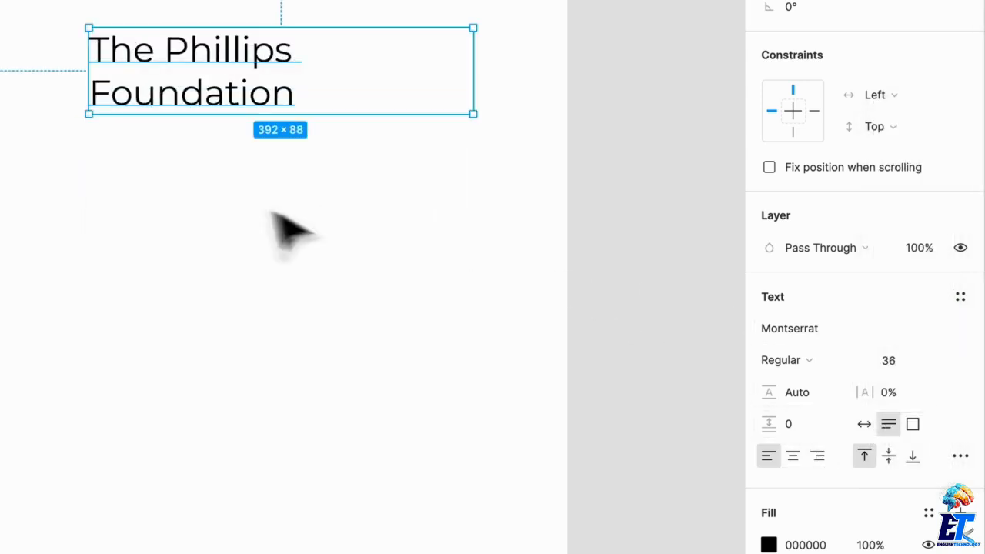
pyautogui.click(266, 211)
pyautogui.click(271, 89)
pyautogui.moveTo(481, 96); pyautogui.dragTo(306, 95)
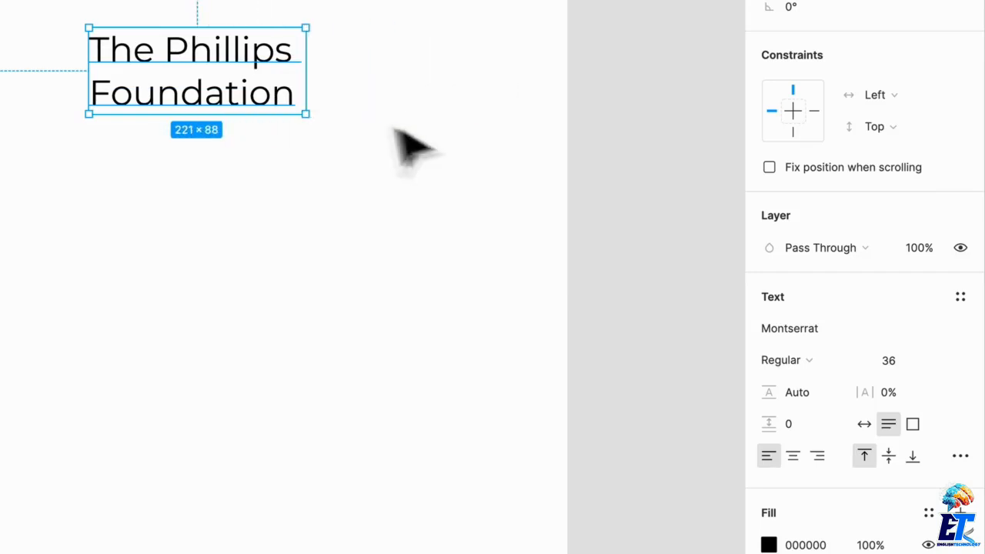
pyautogui.click(961, 336)
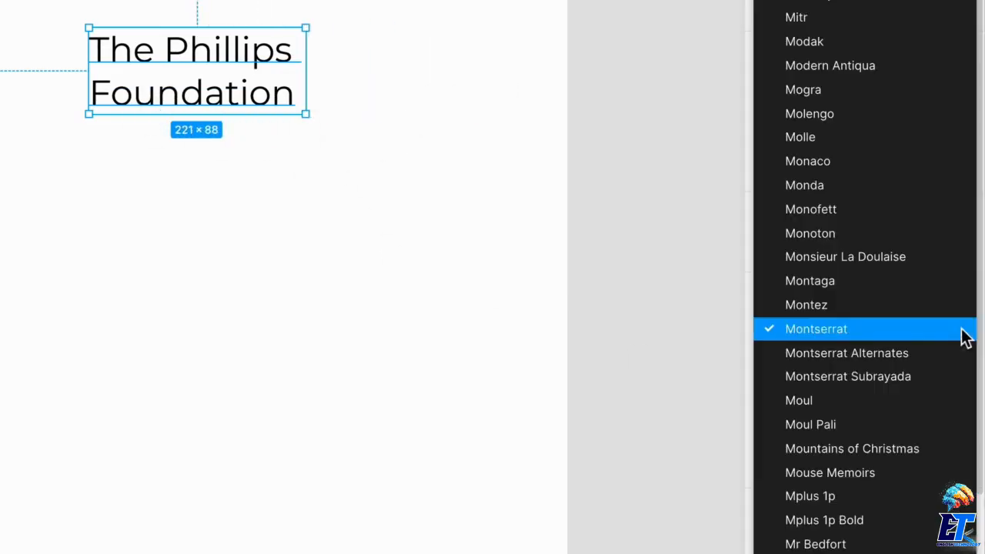
pyautogui.click(891, 331)
pyautogui.click(784, 360)
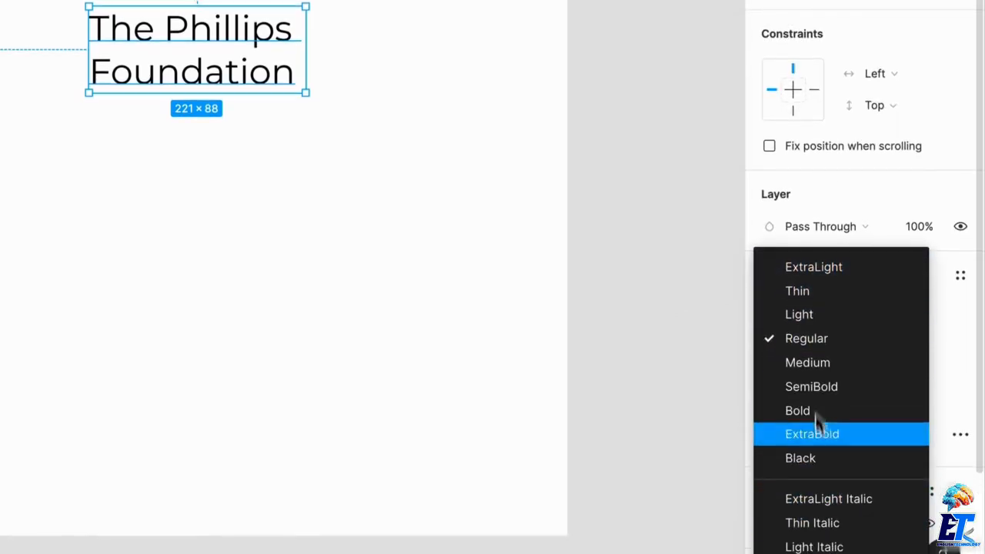
pyautogui.click(283, 233)
# Move the title closer to the Org frame's upper-left corner and enlarge the frame to about 970 × 867.
pyautogui.moveTo(194, 44); pyautogui.dragTo(164, 30)
pyautogui.click(18, 1)
pyautogui.scroll(-3, 567, 295)
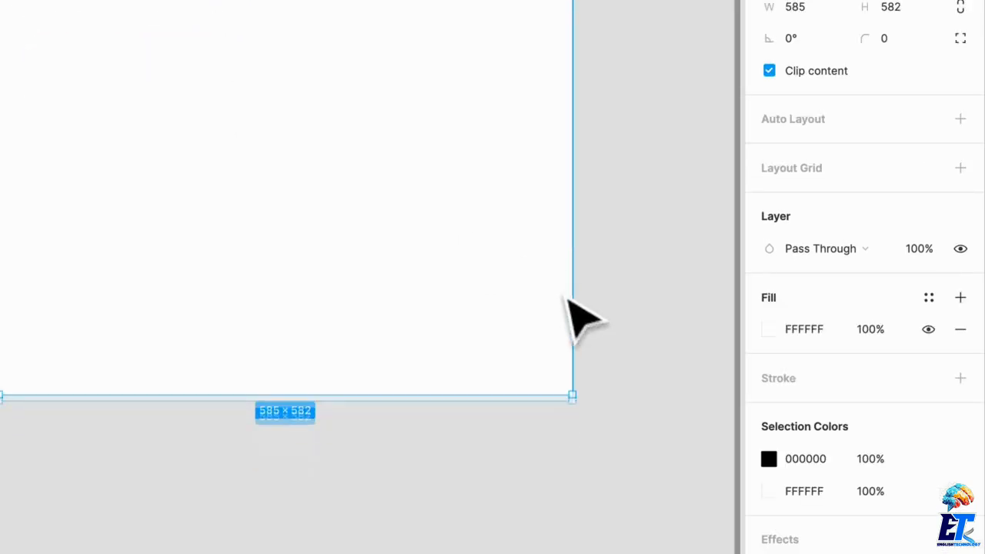
pyautogui.moveTo(574, 379); pyautogui.dragTo(853, 553)
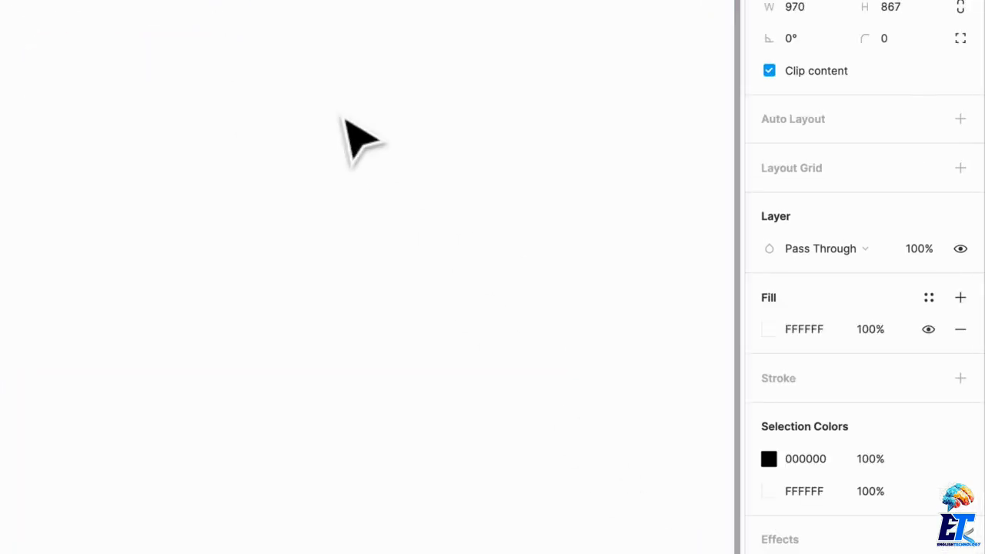
# Set the weight of the "The Phillips Foundation" title to Bold.
pyautogui.scroll(3, 341, 137)
pyautogui.hscroll(-3, 341, 136)
pyautogui.click(132, 99)
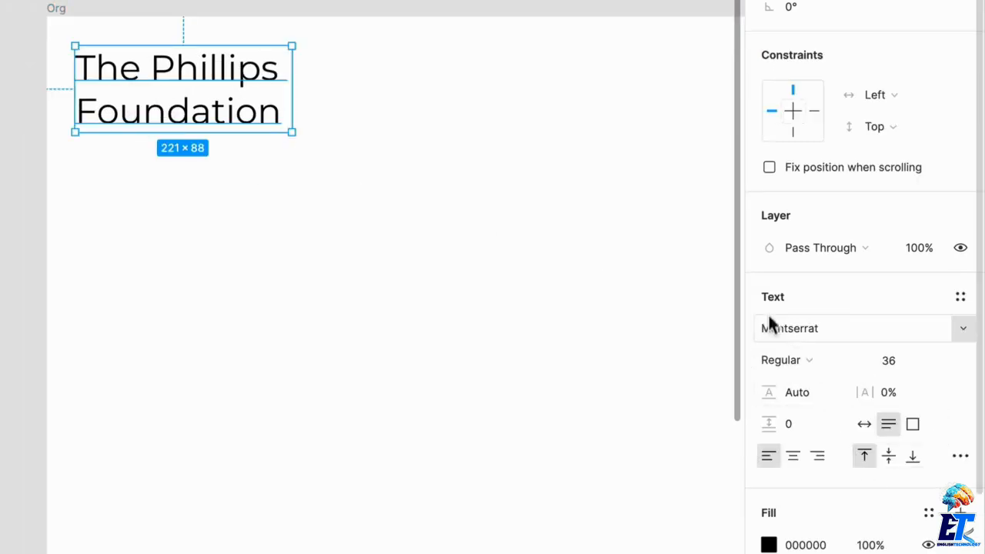
pyautogui.click(818, 358)
pyautogui.click(823, 433)
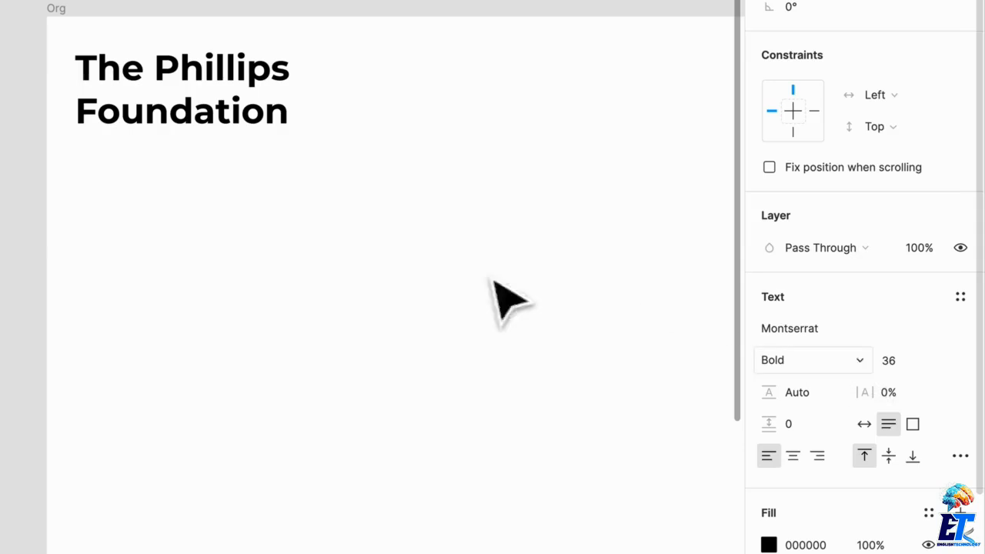
# Shift the title rightward within the Org frame and create two overlapping squares about 43 × 43 to its left.
pyautogui.click(439, 293)
pyautogui.hscroll(3, 439, 277)
pyautogui.hscroll(-2, 154, 105)
pyautogui.click(246, 104)
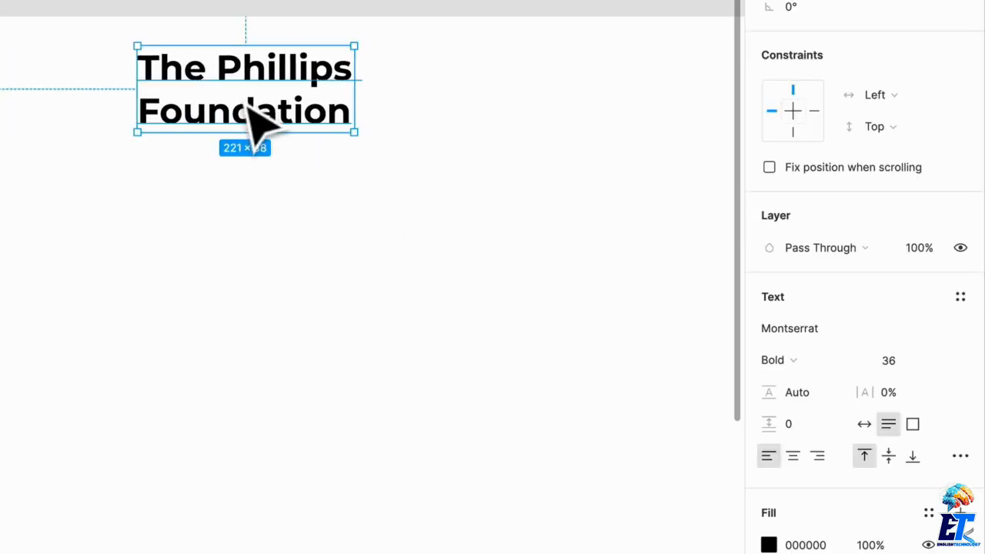
pyautogui.press('r')
pyautogui.moveTo(1, 59)
pyautogui.mouseDown()
pyautogui.moveTo(21, 83)
pyautogui.moveTo(78, 55)
pyautogui.moveTo(68, 43)
pyautogui.mouseUp()
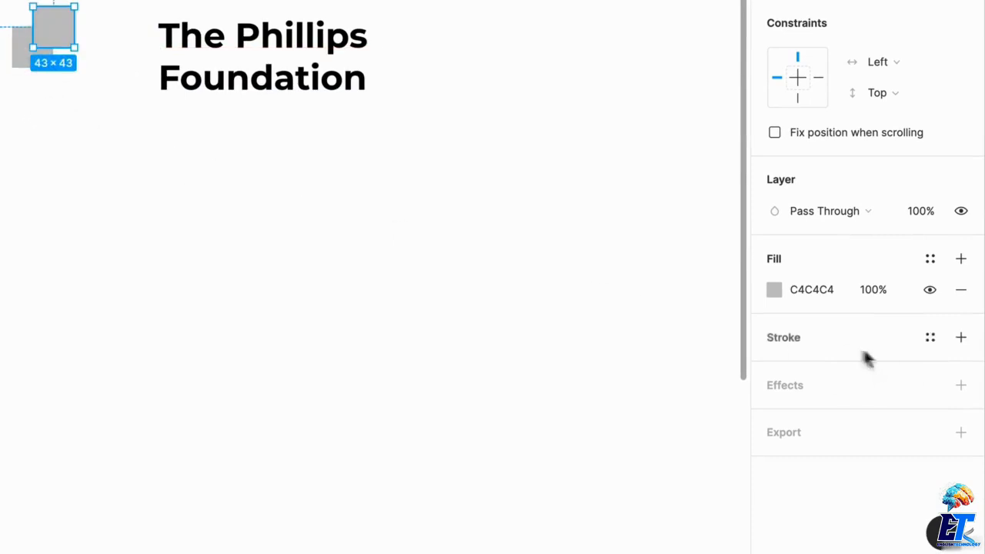
# Fill the upper square of the logo mark with bright yellow, EFF30B.
pyautogui.click(774, 289)
pyautogui.moveTo(652, 344); pyautogui.dragTo(605, 343)
pyautogui.click(636, 211)
pyautogui.moveTo(640, 194); pyautogui.dragTo(690, 146)
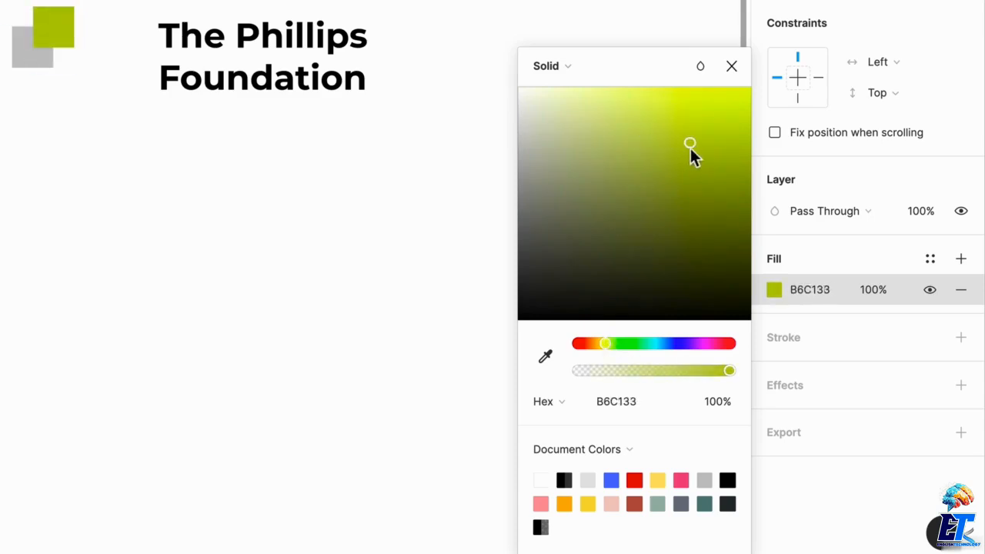
pyautogui.moveTo(601, 344); pyautogui.dragTo(600, 344)
pyautogui.moveTo(690, 143); pyautogui.dragTo(741, 97)
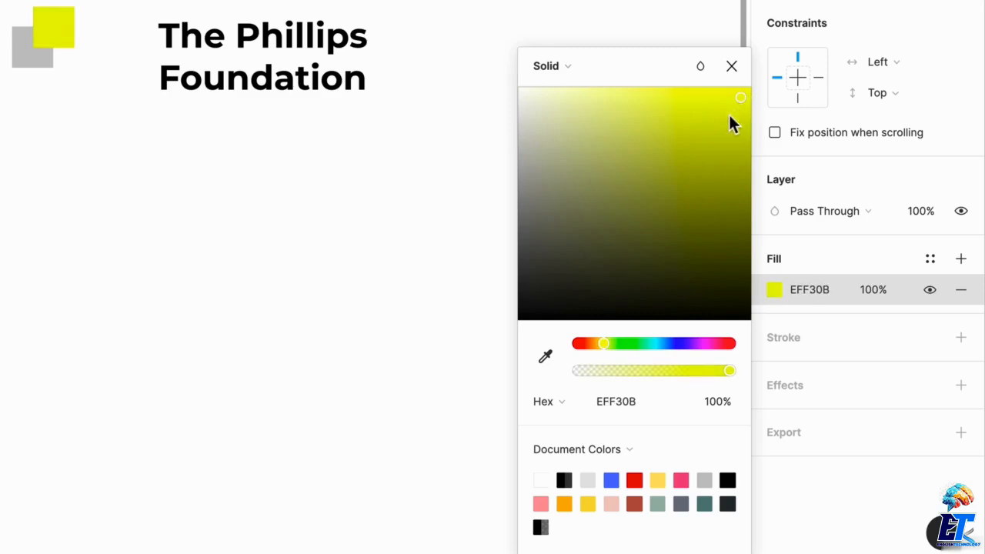
# Fill the lower square of the logo mark with teal green, 11BE9F.
pyautogui.click(30, 58)
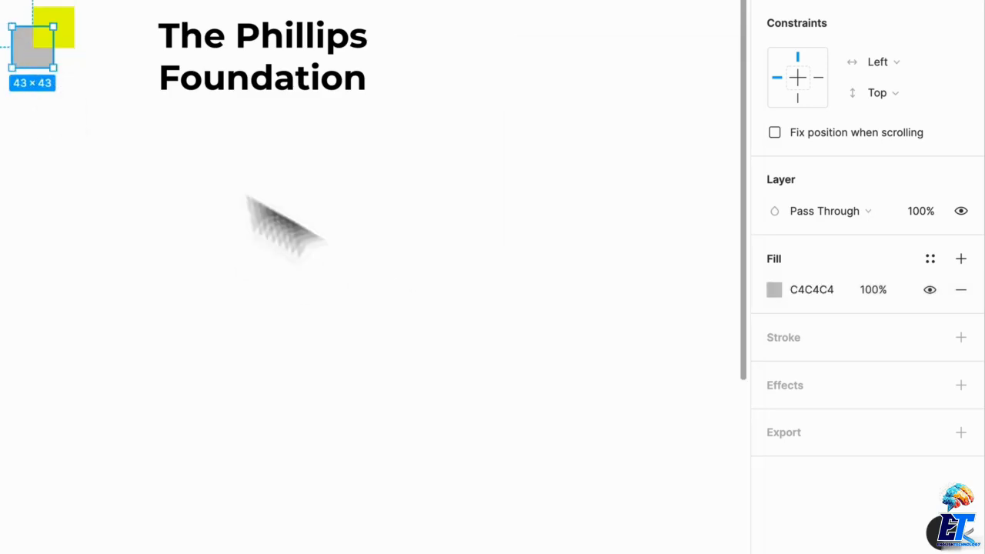
pyautogui.click(773, 289)
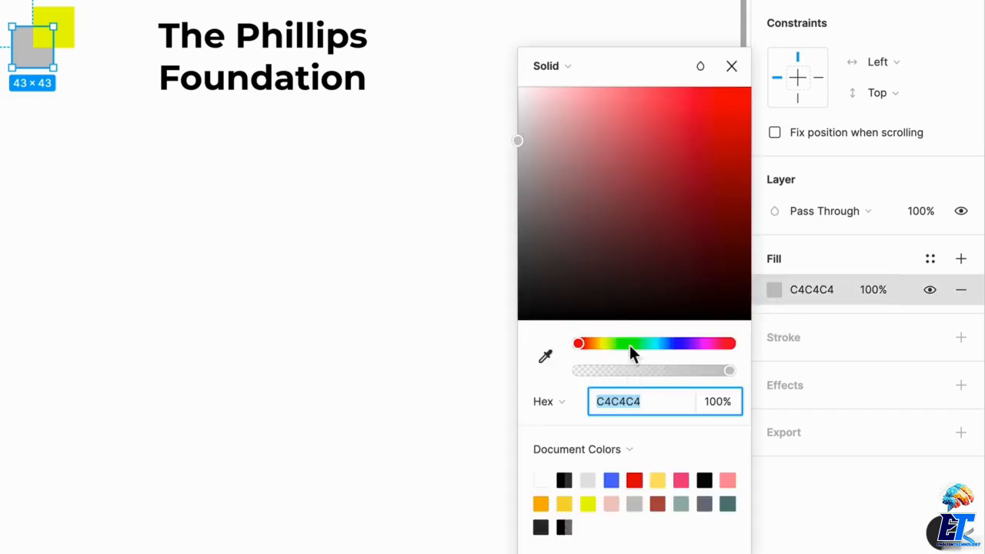
pyautogui.click(660, 344)
pyautogui.click(660, 211)
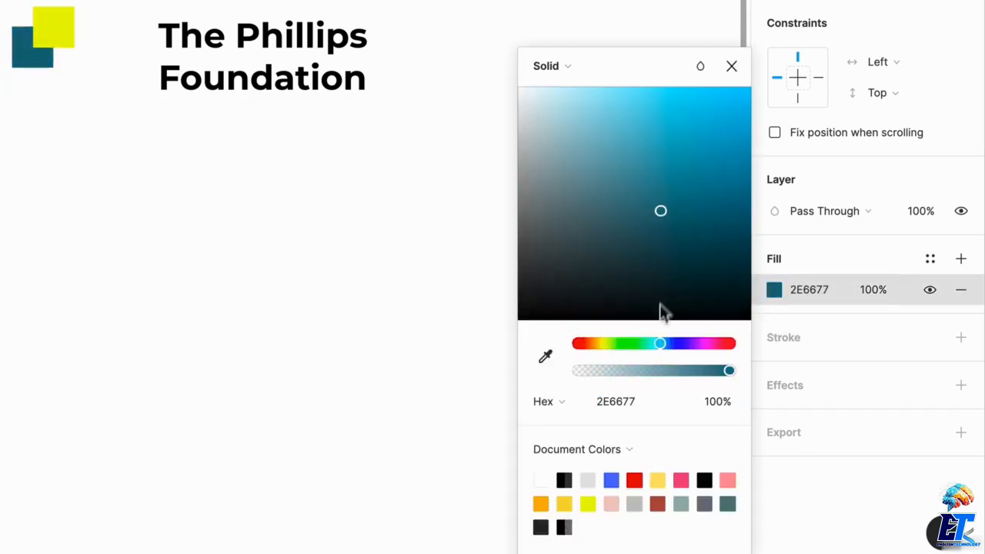
pyautogui.moveTo(660, 343); pyautogui.dragTo(649, 344)
pyautogui.moveTo(677, 180); pyautogui.dragTo(730, 150)
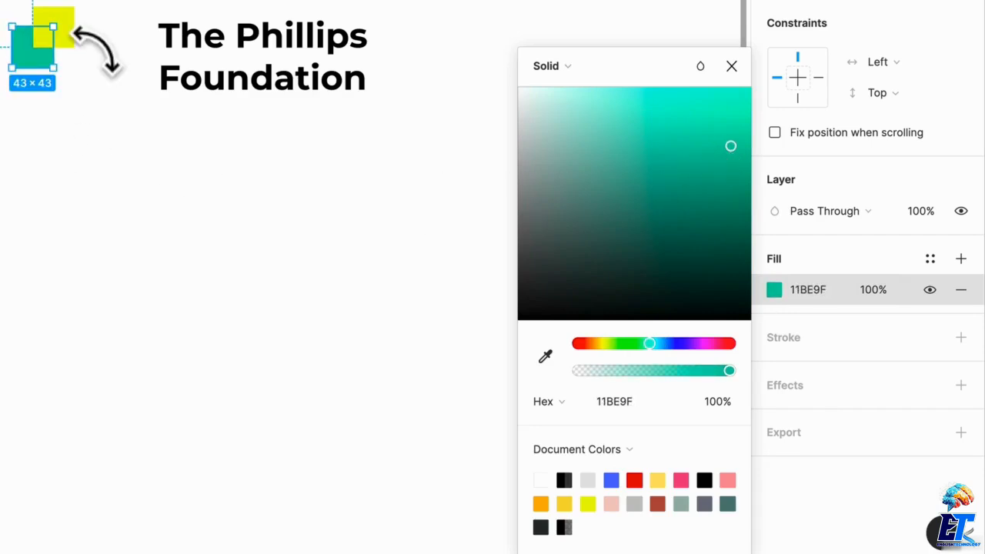
# Set the layer blend mode of both overlapping squares to Multiply.
pyautogui.keyDown('shift'); pyautogui.click(61, 19); pyautogui.keyUp('shift')
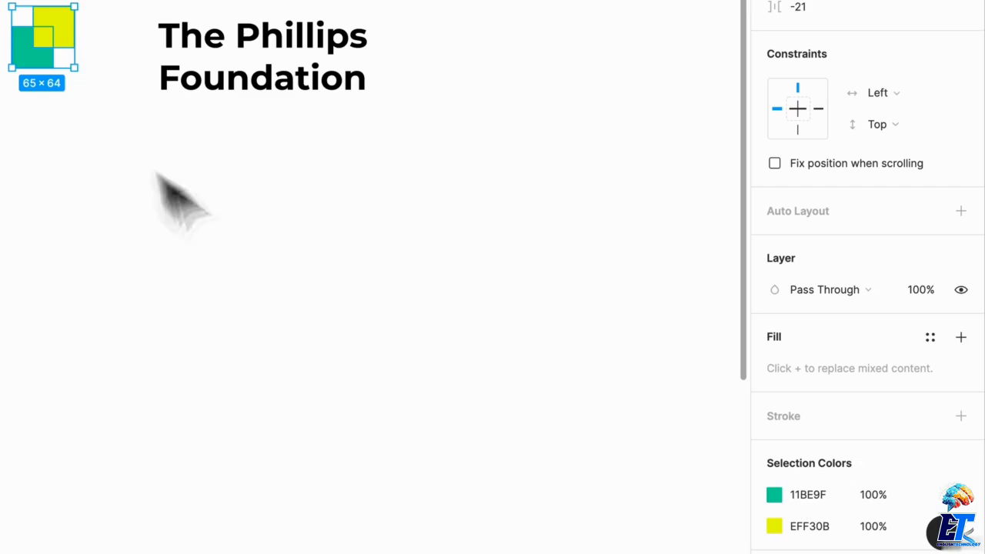
pyautogui.click(833, 291)
pyautogui.click(804, 376)
pyautogui.click(99, 171)
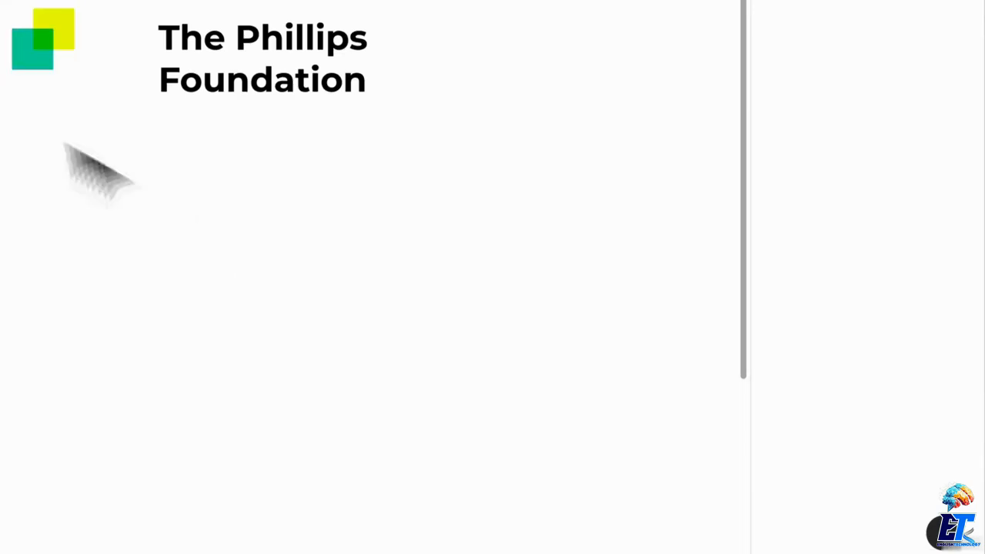
# Move both squares next to the title, vertically centred on its two lines.
pyautogui.click(55, 41)
pyautogui.moveTo(54, 42); pyautogui.dragTo(110, 65)
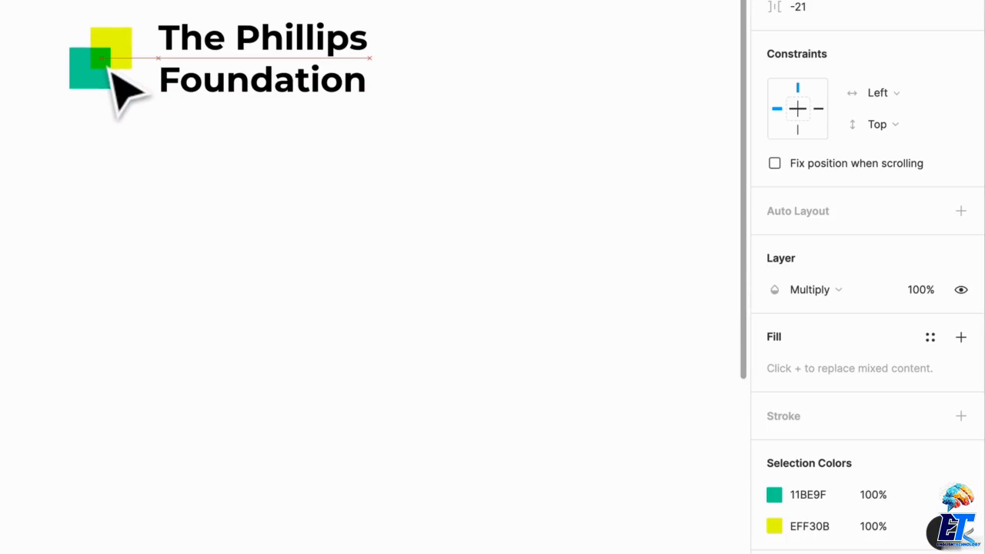
pyautogui.click(224, 140)
pyautogui.hscroll(1, 291, 142)
# Change the fill of the "The Phillips Foundation" title from black to a dark gray.
pyautogui.click(231, 86)
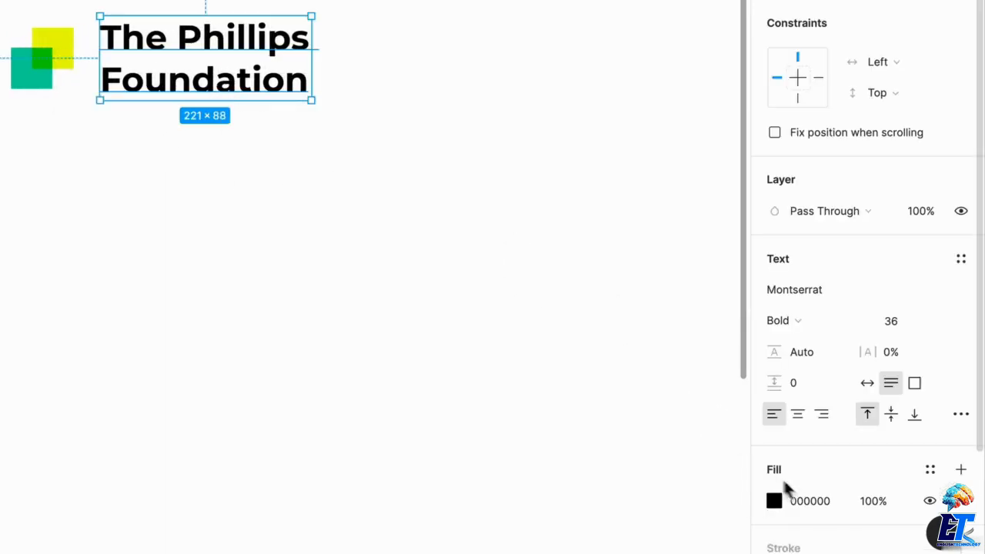
pyautogui.click(808, 501)
pyautogui.click(776, 503)
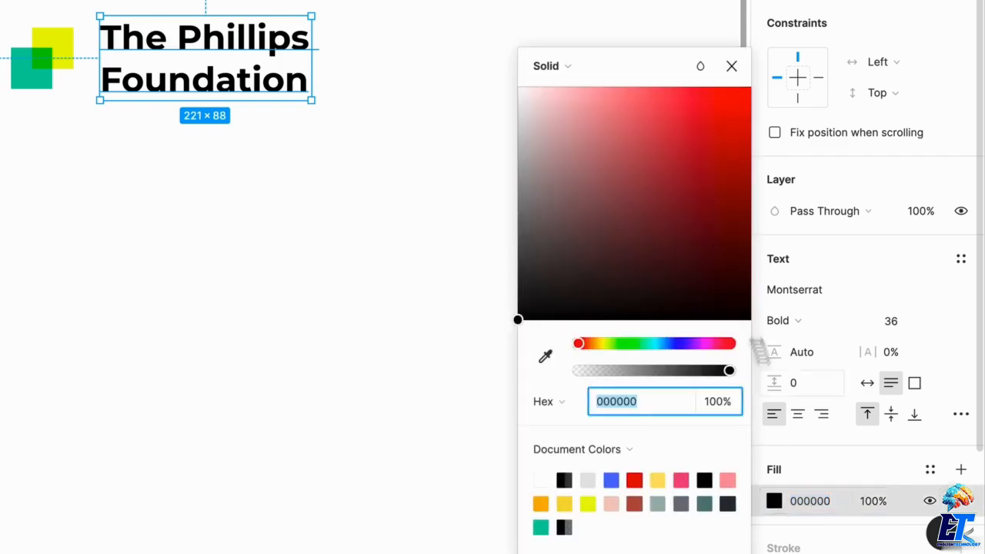
pyautogui.moveTo(557, 205); pyautogui.dragTo(501, 301)
pyautogui.click(244, 168)
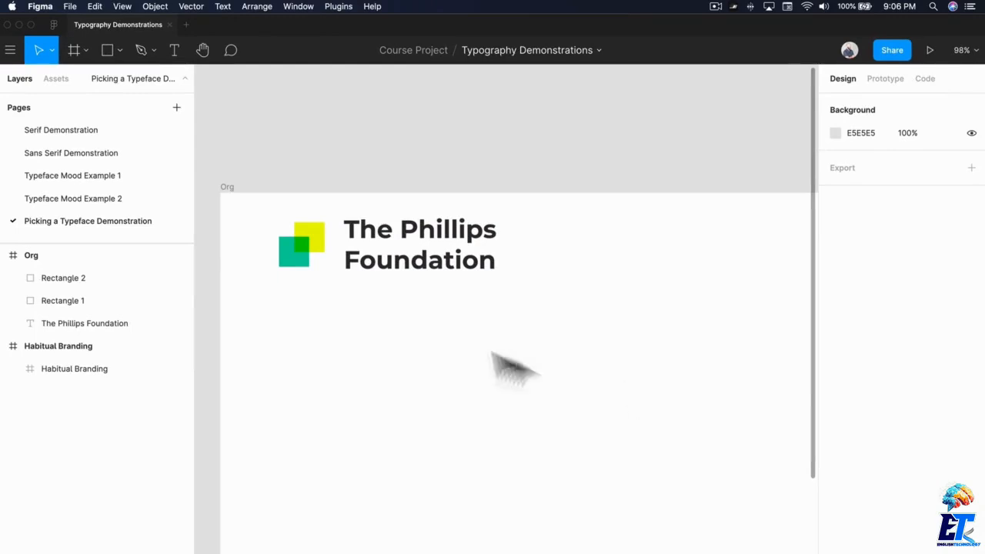
# Duplicate the title text straight below the logo at Y 310 and replace the copy's wording with "Headline".
pyautogui.hscroll(1, 437, 339)
pyautogui.scroll(-3, 441, 339)
pyautogui.hscroll(1, 443, 341)
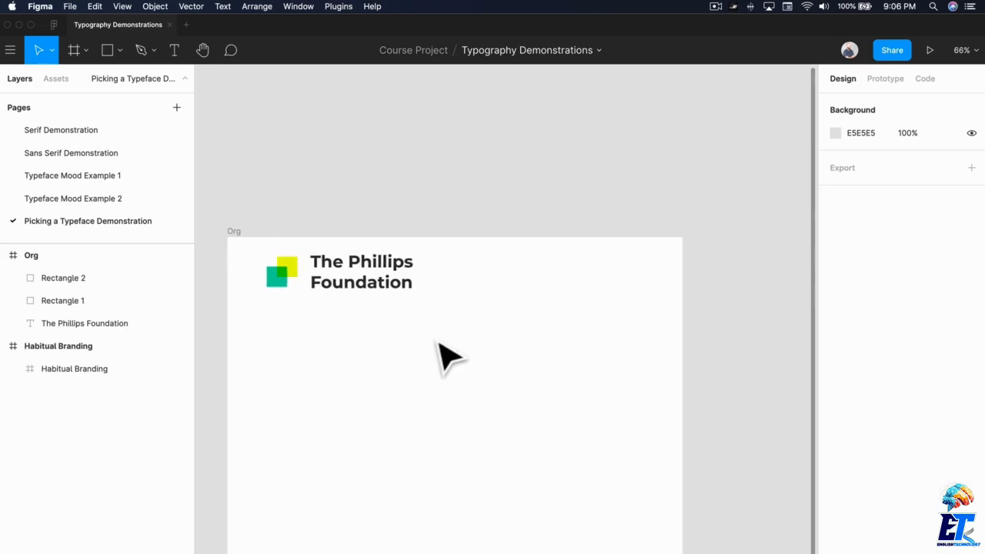
pyautogui.moveTo(394, 293); pyautogui.dragTo(391, 422)
pyautogui.doubleClick(377, 408)
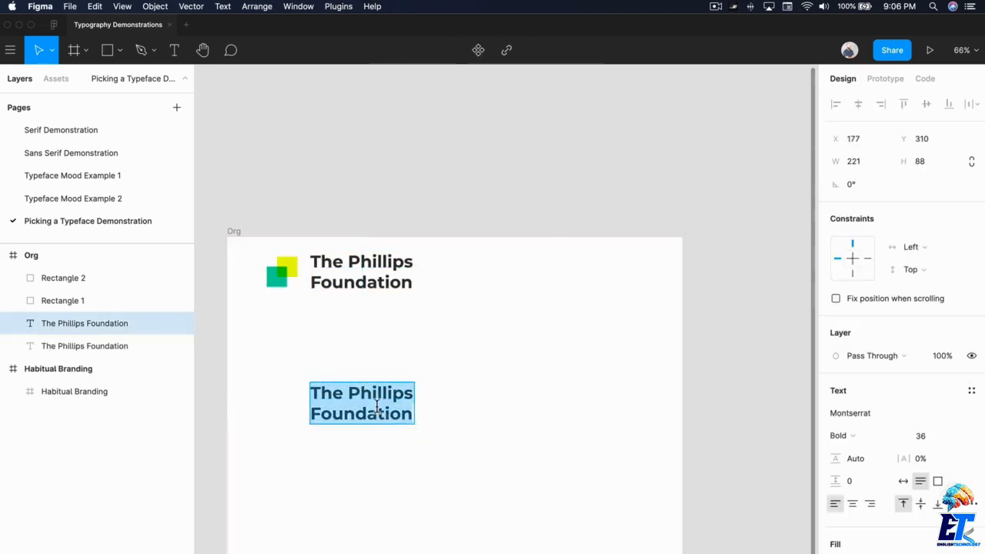
pyautogui.write('Headline')
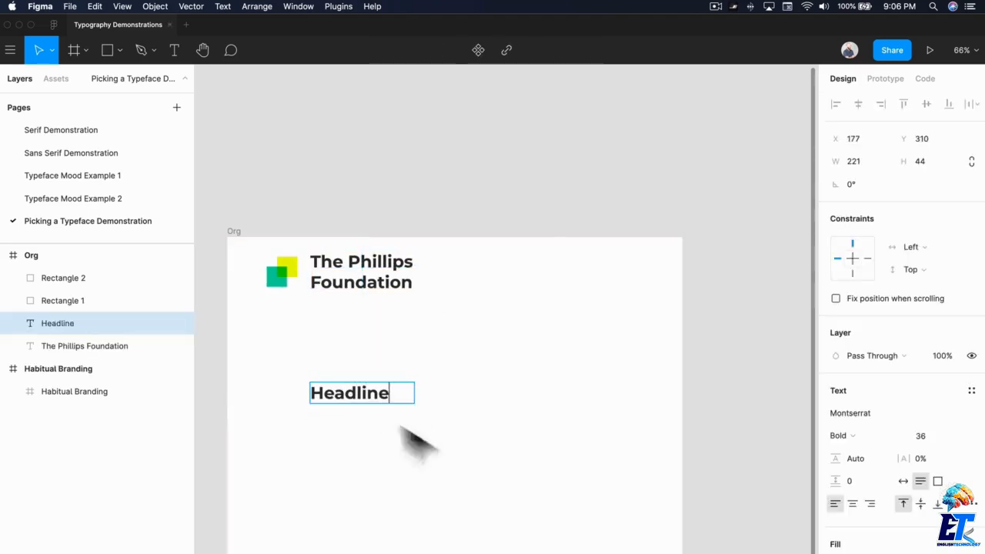
pyautogui.click(418, 467)
# Duplicate the headline below itself at Y 411 with a width of 530, and replace the copy's wording with one generated Lorem ipsum paragraph.
pyautogui.moveTo(377, 401); pyautogui.dragTo(560, 462)
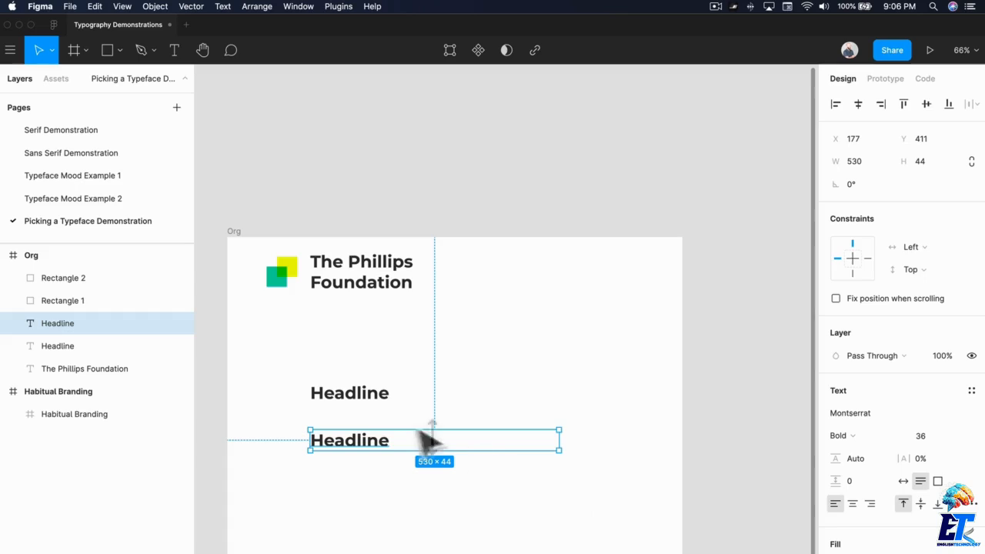
pyautogui.click(338, 6)
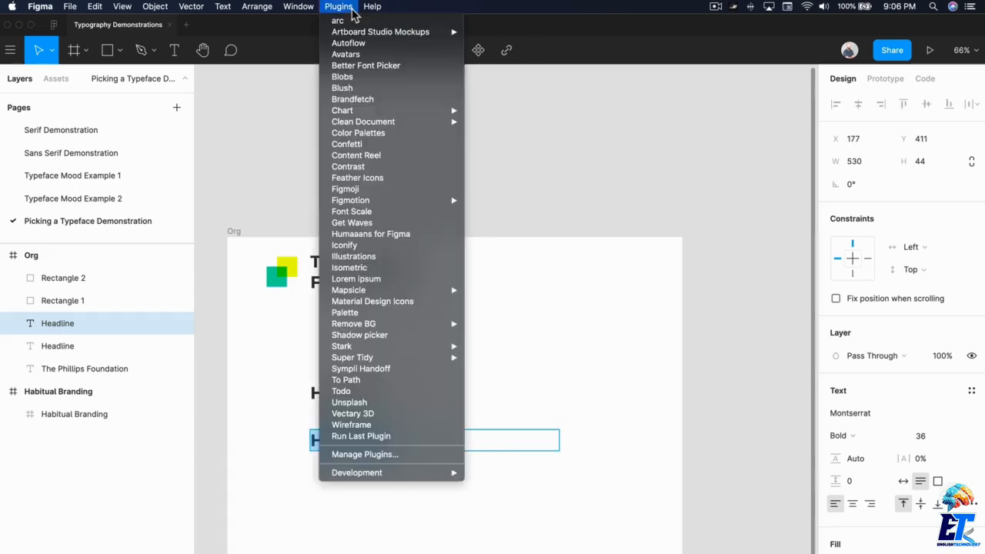
pyautogui.click(370, 277)
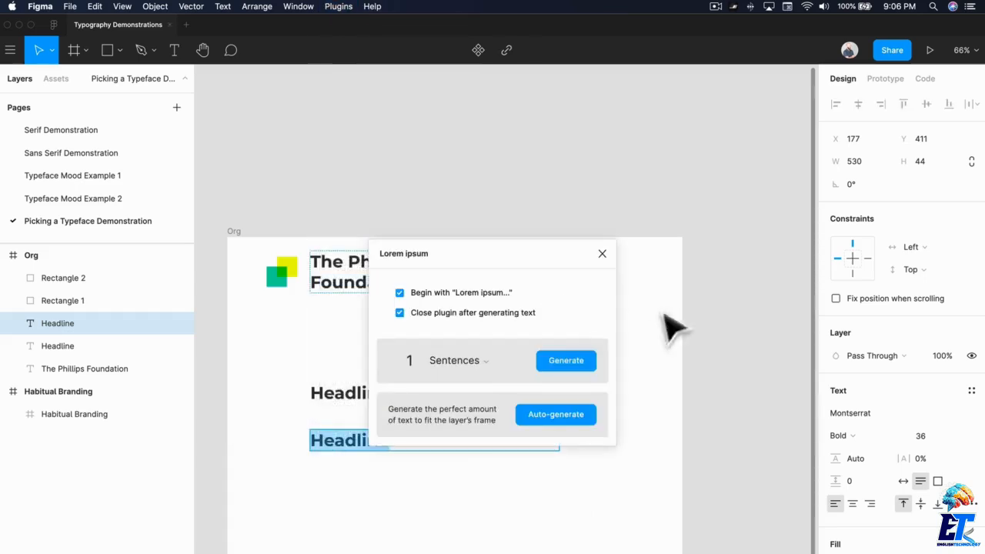
pyautogui.click(456, 360)
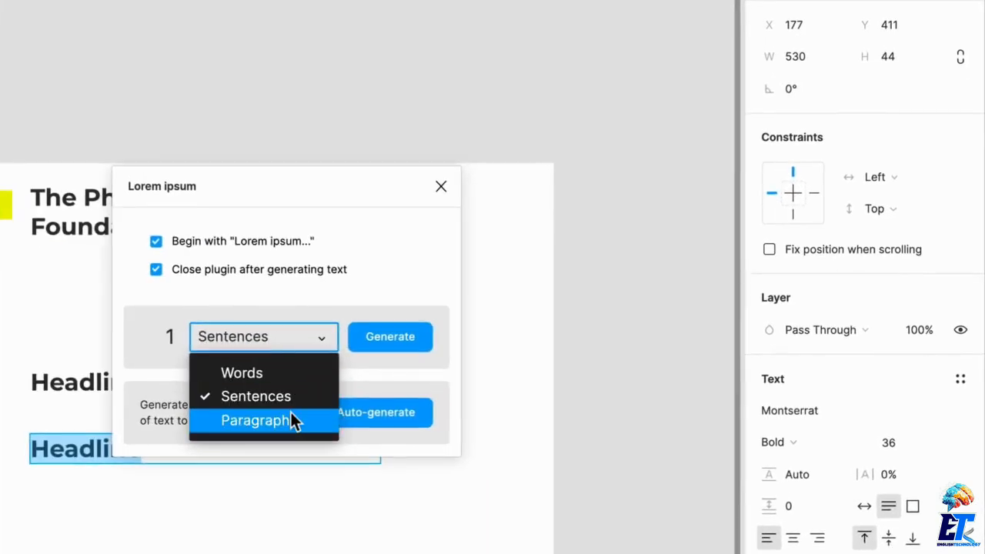
pyautogui.click(290, 420)
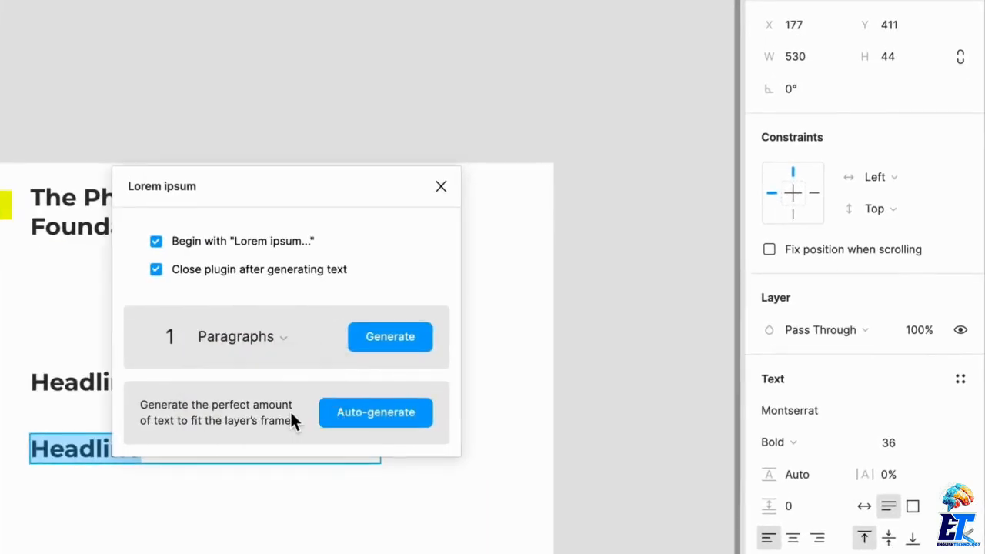
pyautogui.click(383, 345)
pyautogui.scroll(-4, 368, 373)
pyautogui.scroll(-3, 369, 374)
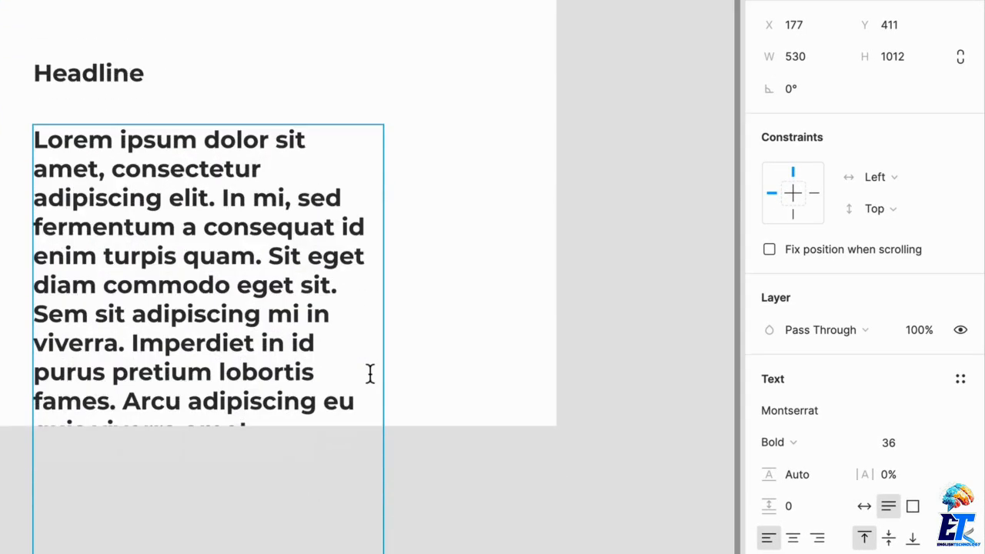
# Set the font size of the whole Lorem ipsum paragraph to 16.
pyautogui.click(918, 446)
pyautogui.write('16')
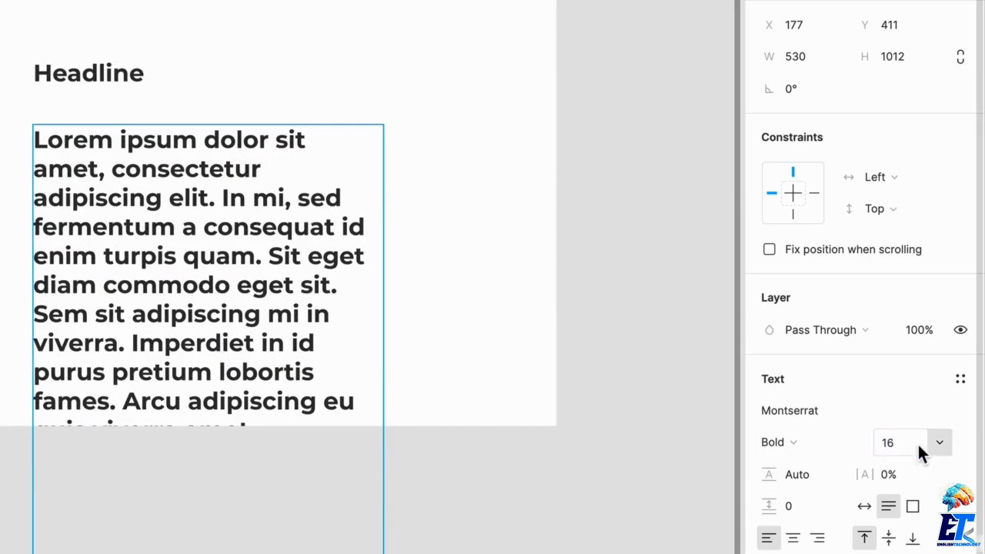
pyautogui.press('Return')
pyautogui.hotkey('ctrl', 'a')
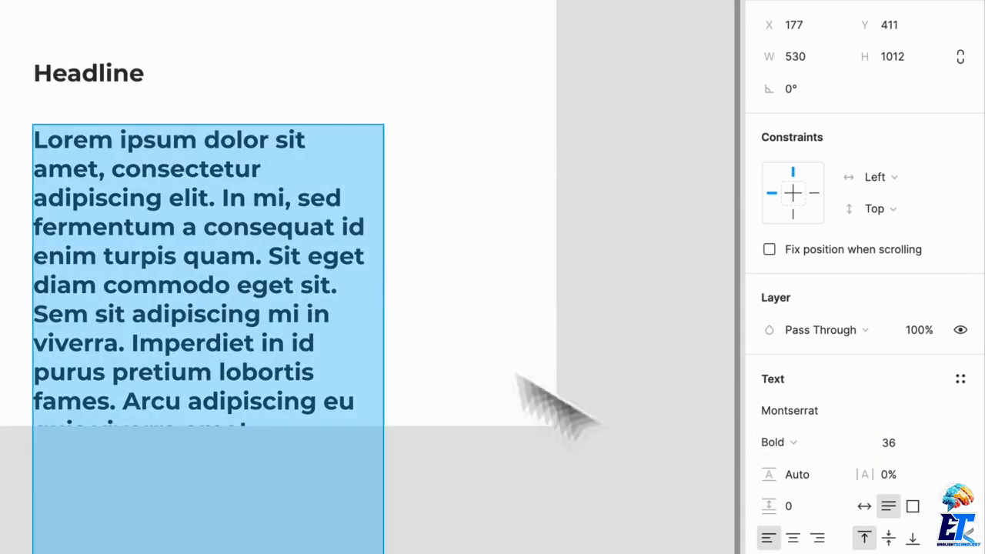
pyautogui.click(894, 446)
pyautogui.write('16')
pyautogui.press('Return')
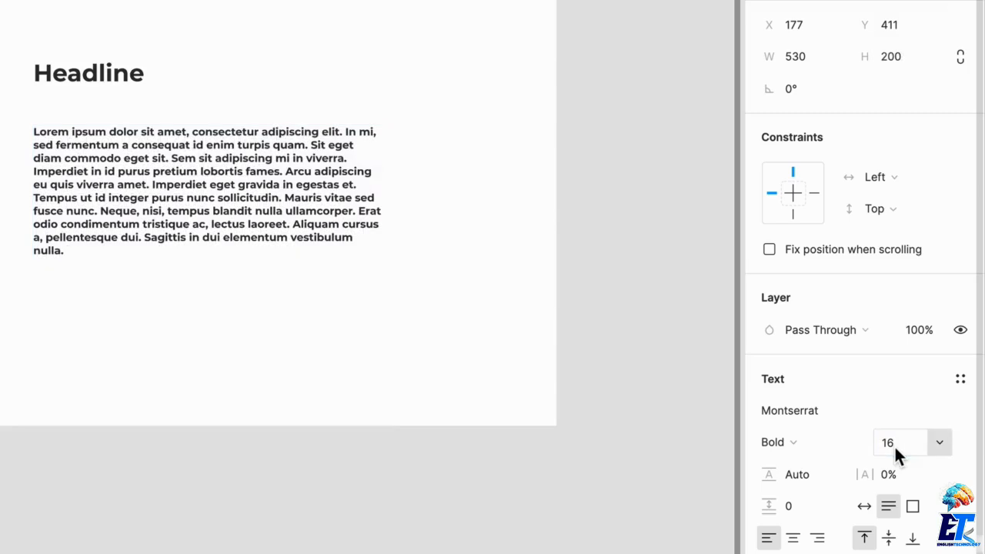
# Set the paragraph's font weight to Regular and its line height to 150%.
pyautogui.click(820, 447)
pyautogui.click(813, 371)
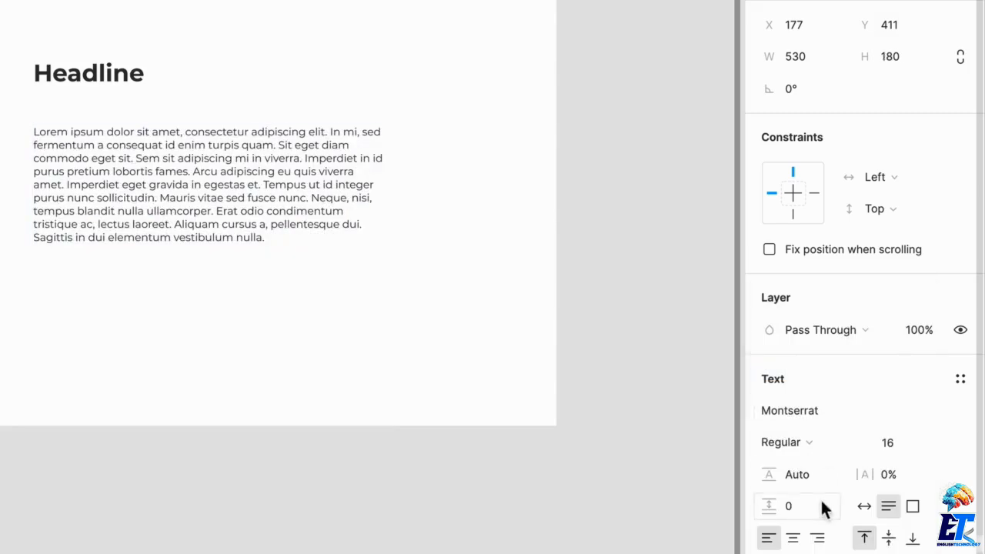
pyautogui.click(806, 472)
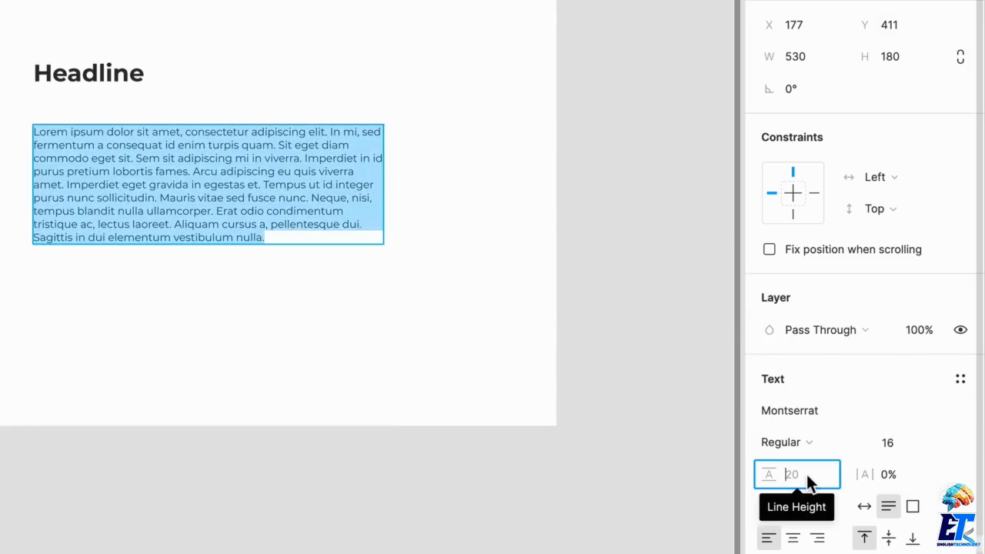
pyautogui.write('150')
pyautogui.press('Return')
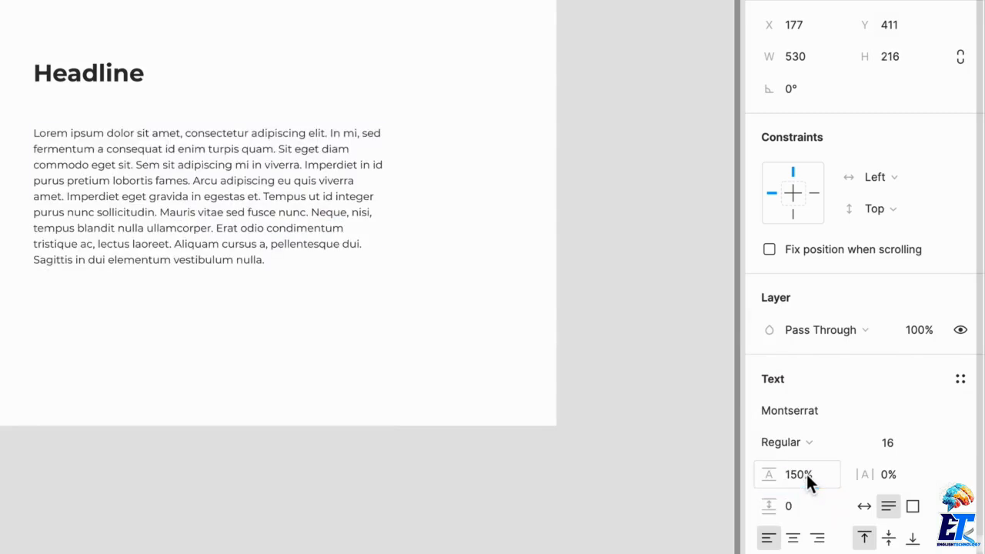
# Move the paragraph up close beneath the headline, and move both texts up nearer to the title.
pyautogui.scroll(1, 123, 312)
pyautogui.hscroll(-1, 123, 312)
pyautogui.moveTo(201, 242); pyautogui.dragTo(204, 220)
pyautogui.keyDown('shift'); pyautogui.click(164, 136); pyautogui.keyUp('shift')
pyautogui.moveTo(164, 136); pyautogui.dragTo(183, 71)
pyautogui.click(297, 395)
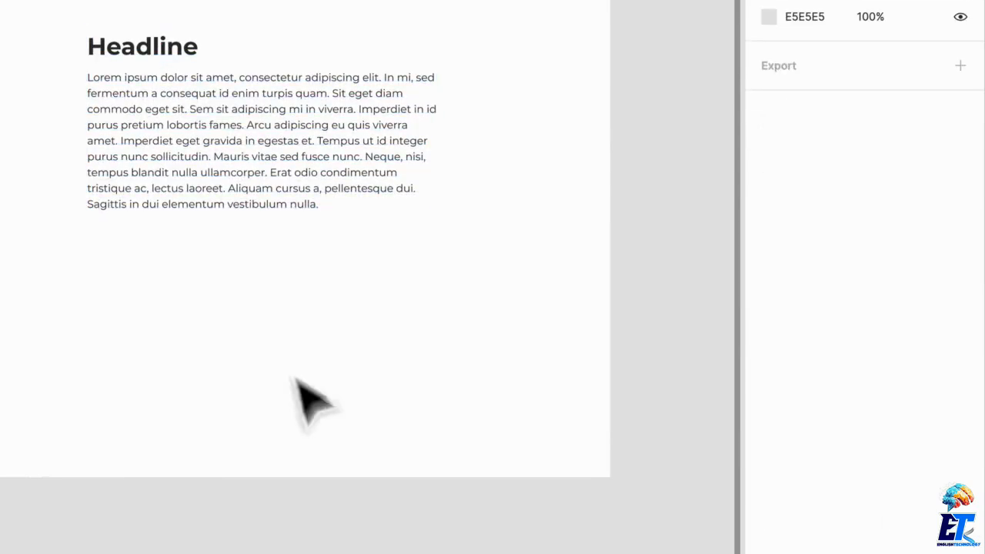
# Duplicate the paragraph below itself, replace the copy's wording with "Learn more" and set the text box to auto width.
pyautogui.moveTo(234, 202); pyautogui.dragTo(263, 374)
pyautogui.doubleClick(241, 339)
pyautogui.write('Butto')
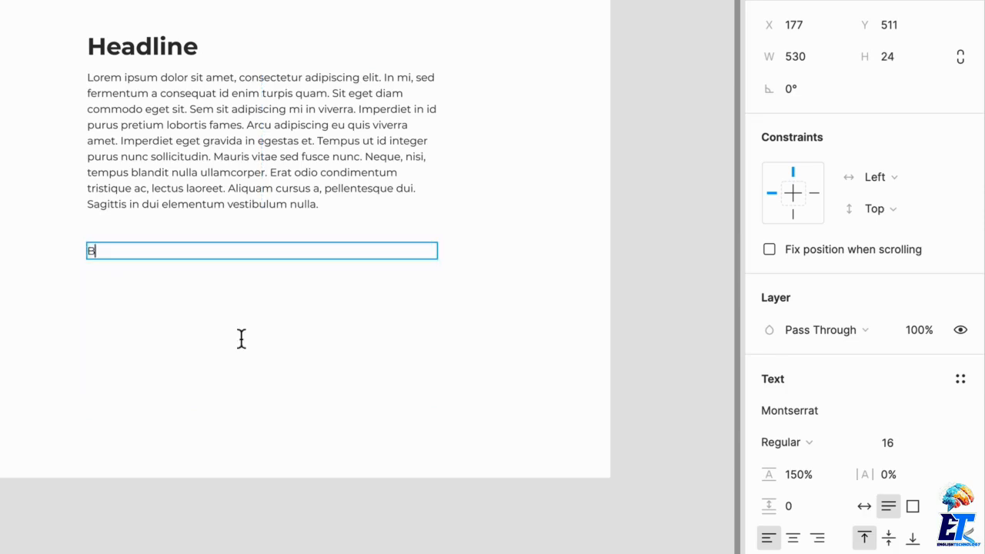
pyautogui.write('Le')
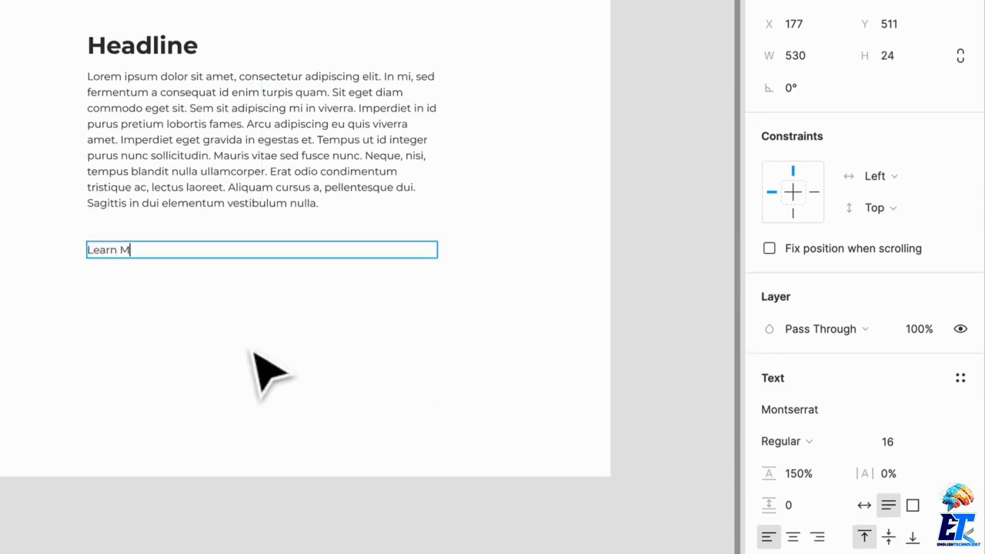
pyautogui.write('arn more')
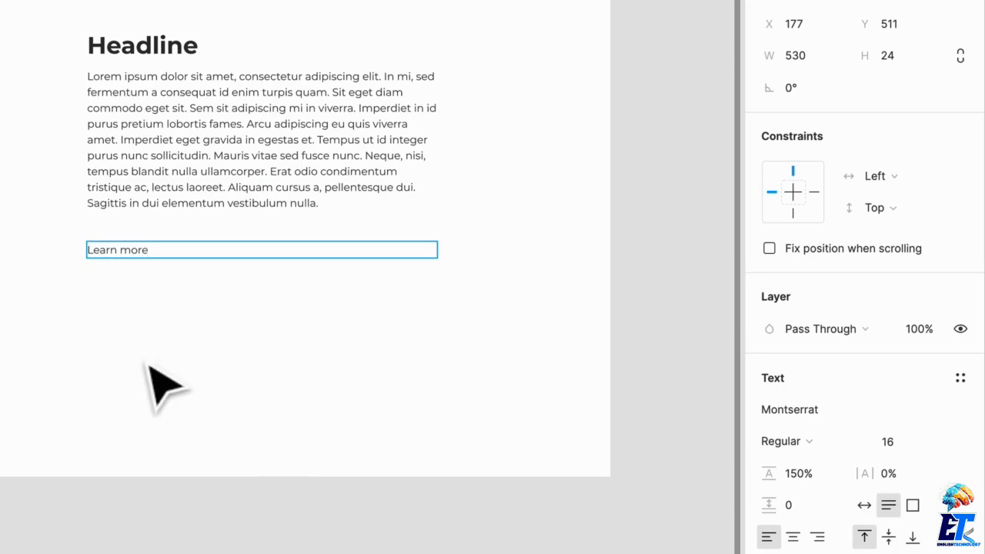
pyautogui.press('Escape')
pyautogui.click(866, 510)
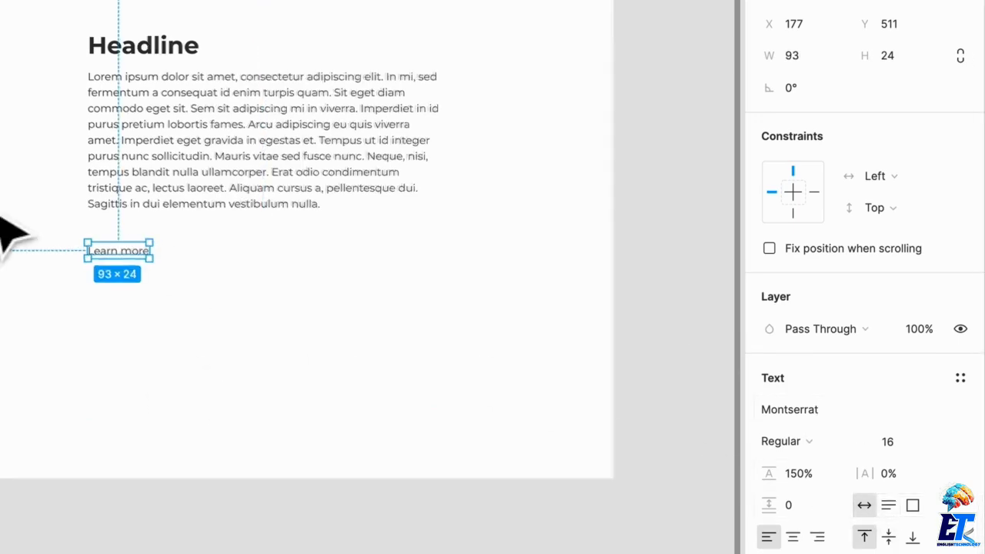
# Wrap the "Learn more" text in a frame with horizontal auto layout and a horizontal padding of 24.
pyautogui.scroll(5, 8, 231)
pyautogui.hotkey('ctrl', 'alt', 'g')
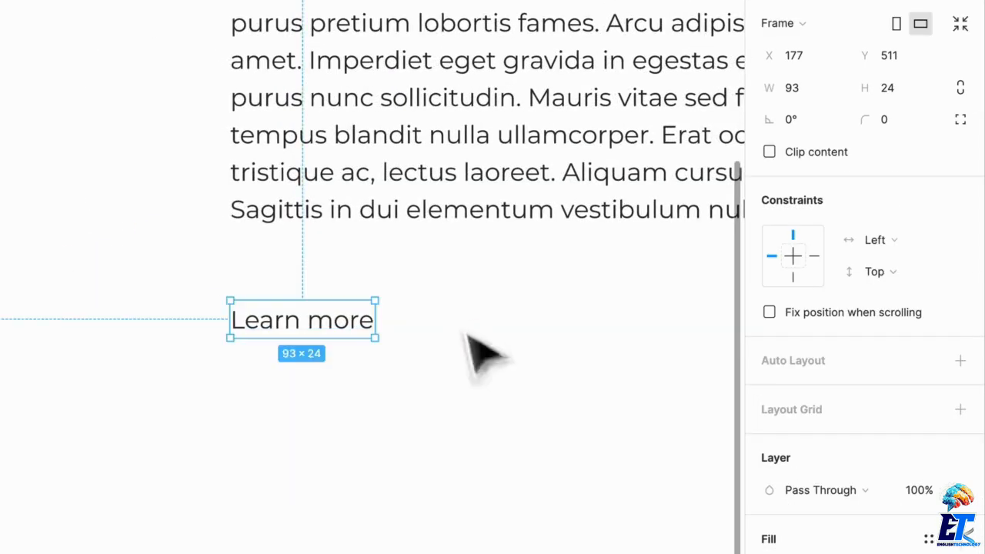
pyautogui.click(850, 368)
pyautogui.click(816, 374)
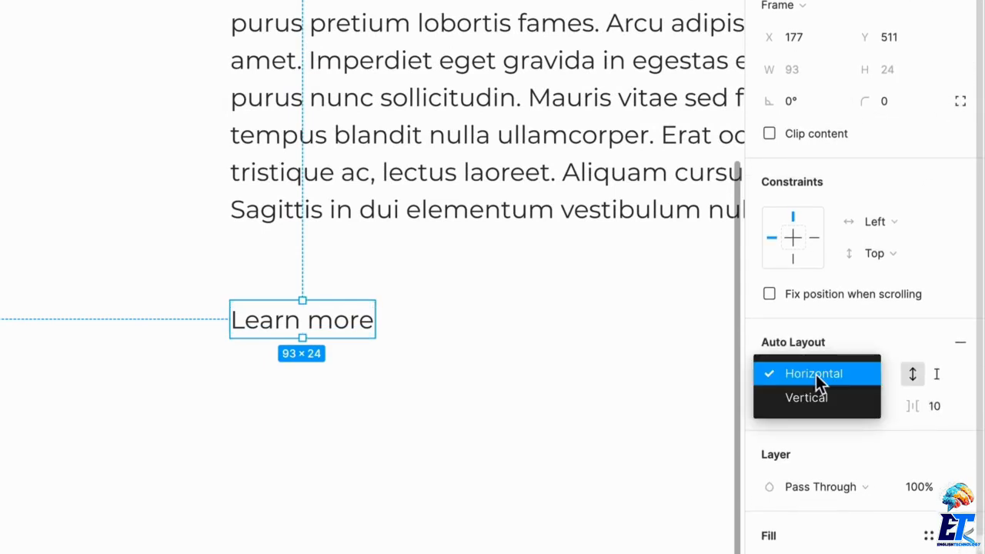
pyautogui.click(819, 382)
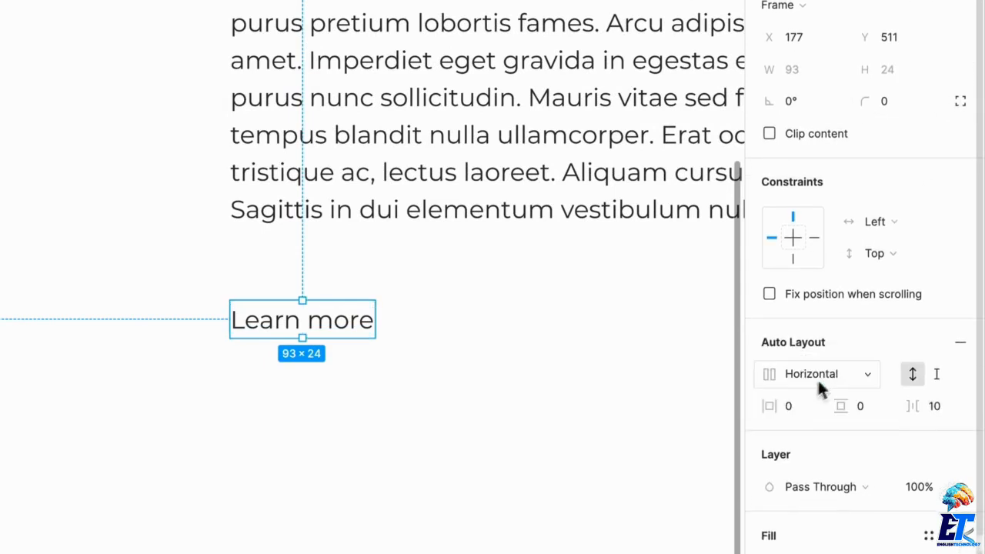
pyautogui.click(794, 412)
pyautogui.write('24')
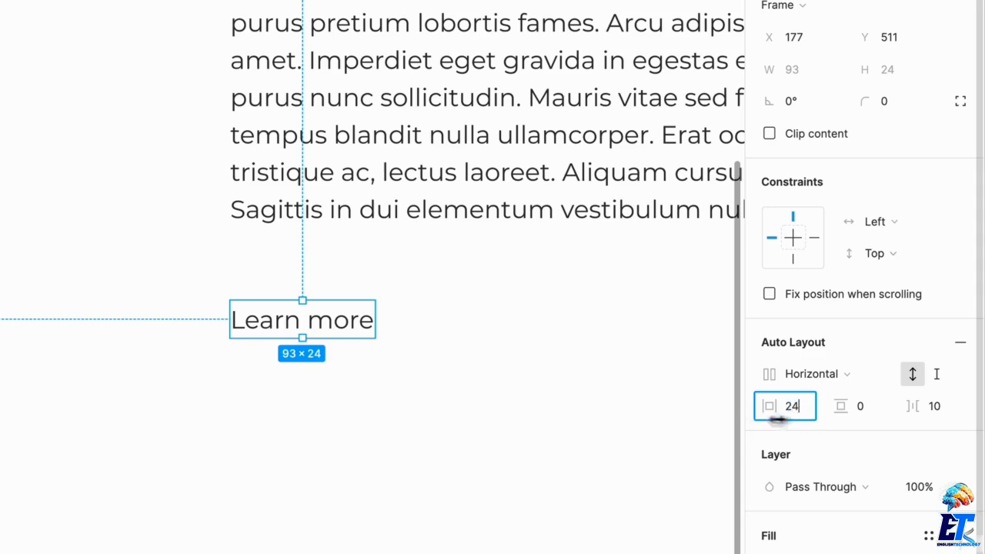
# Give the "Learn more" frame a fixed height of 48 and a corner radius of 5.
pyautogui.click(870, 416)
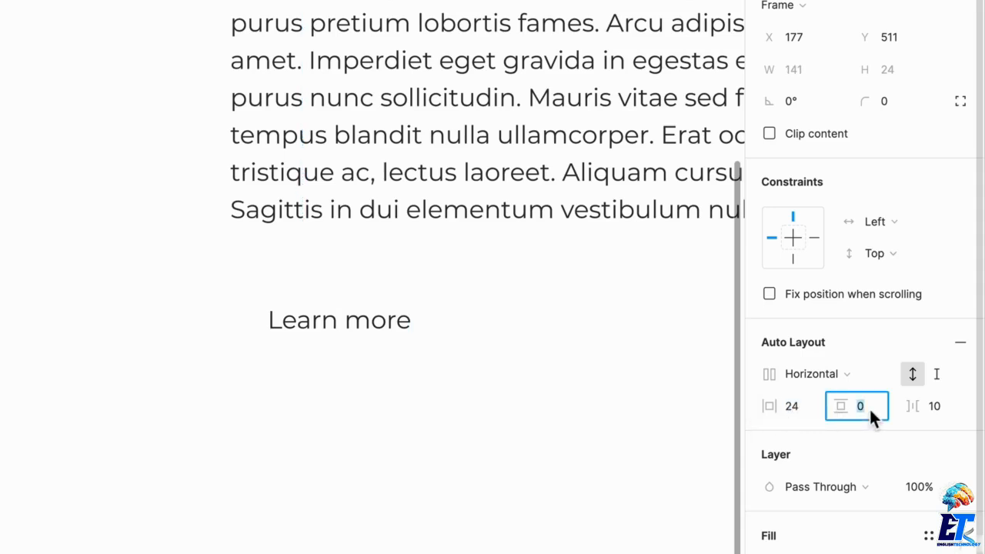
pyautogui.click(936, 375)
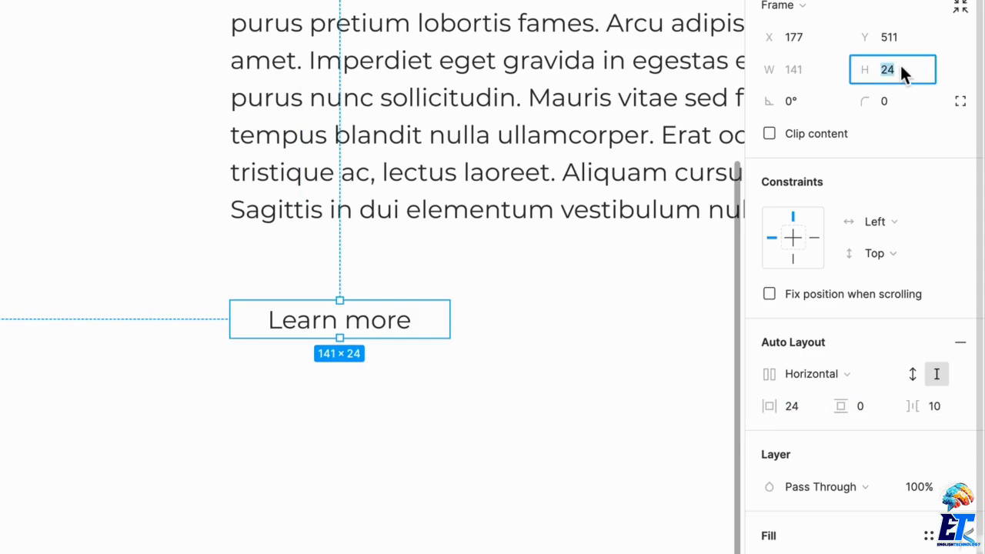
pyautogui.write('48')
pyautogui.press('Return')
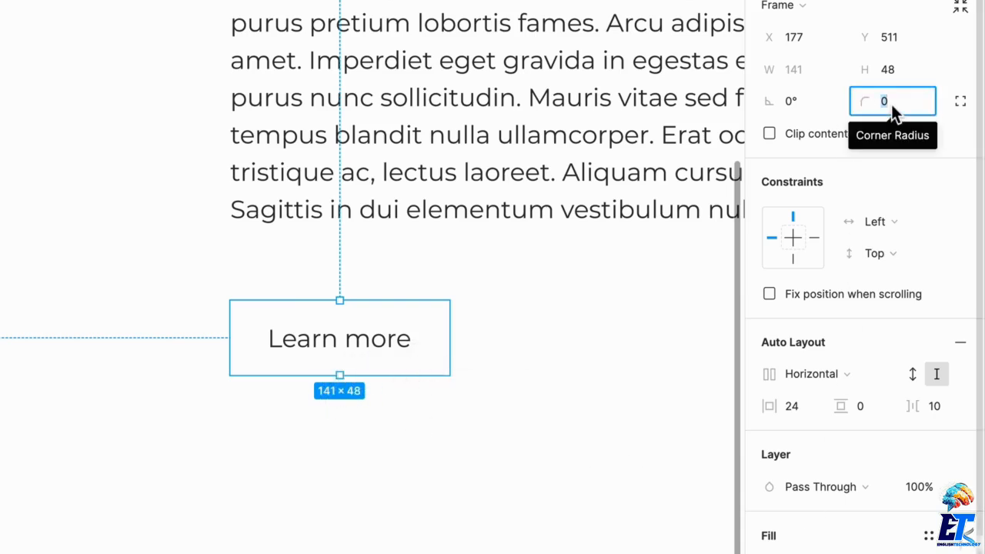
pyautogui.write('5')
pyautogui.press('Return')
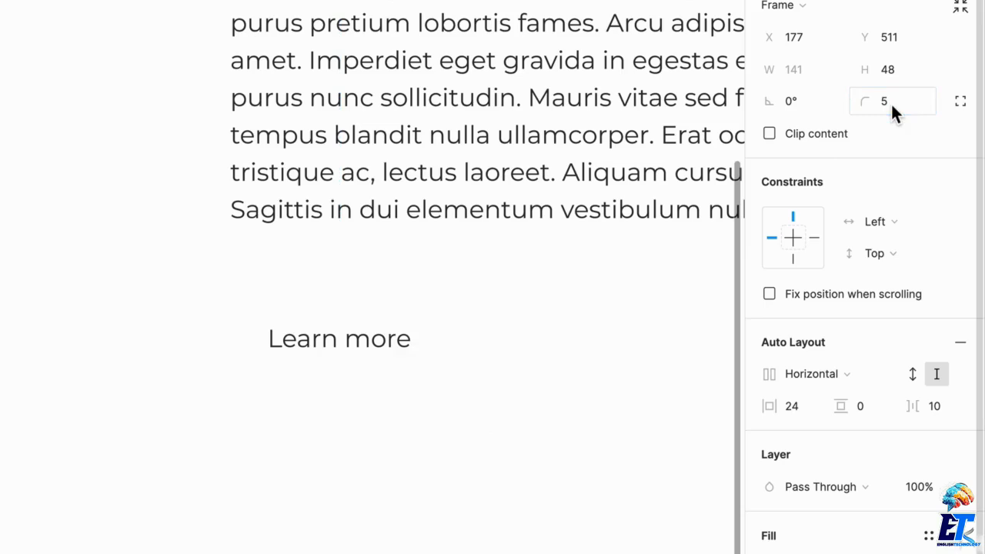
# Make the "Learn more" label white and fill its button frame with solid black.
pyautogui.scroll(-3, 882, 457)
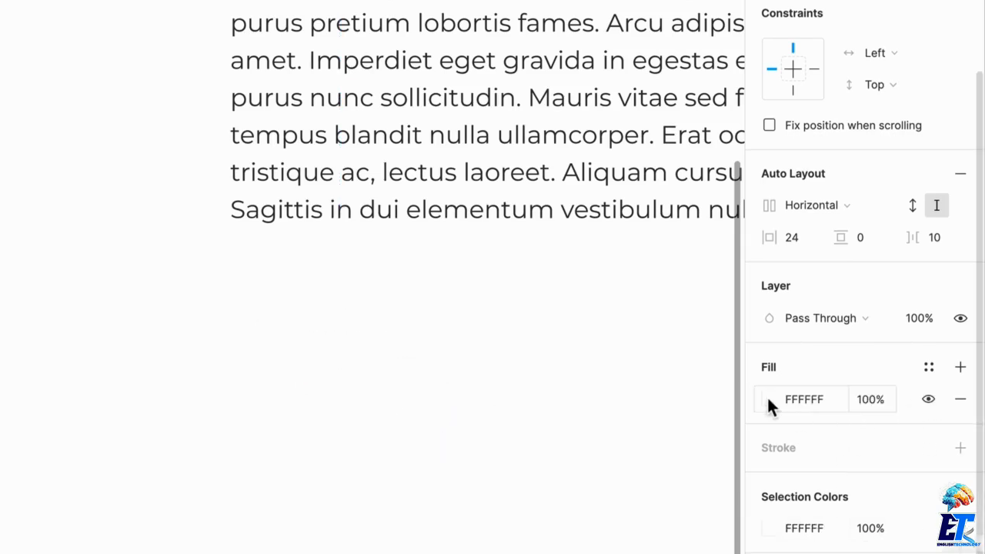
pyautogui.click(769, 399)
pyautogui.moveTo(578, 291); pyautogui.dragTo(449, 495)
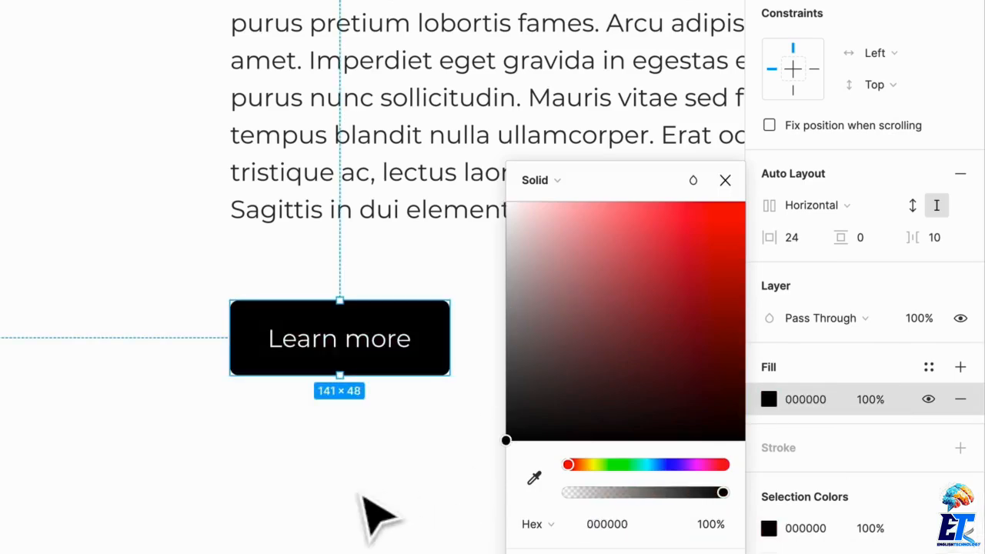
# Sample the logo's green 11BE9F as the button fill and darken it to a deeper green.
pyautogui.click(534, 478)
pyautogui.scroll(10, 308, 266)
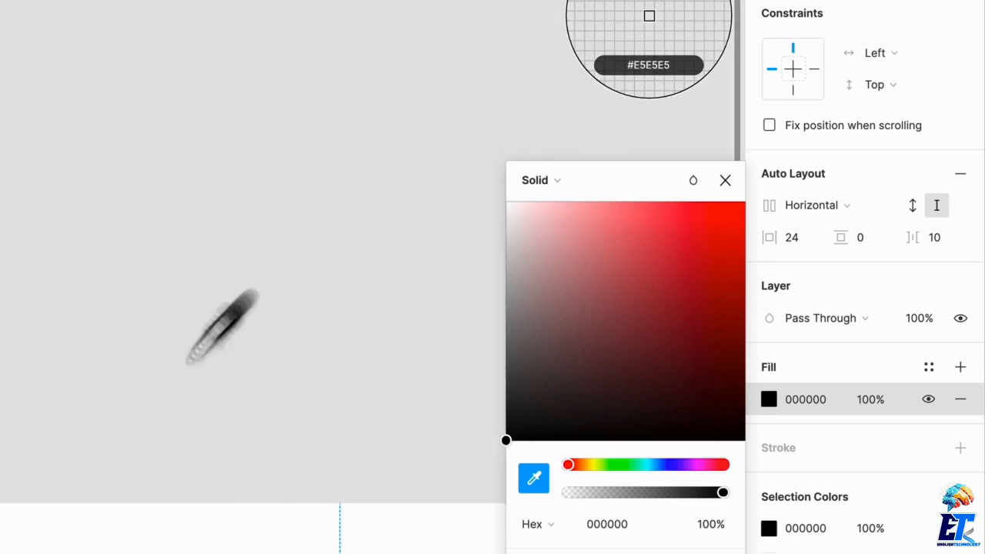
pyautogui.scroll(-4, 166, 420)
pyautogui.click(134, 331)
pyautogui.scroll(-10, 323, 369)
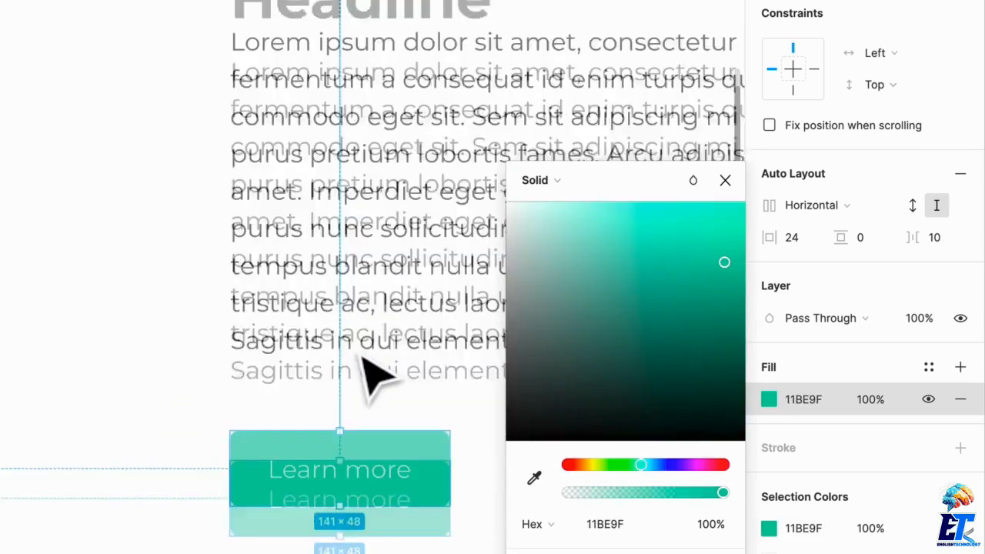
pyautogui.click(717, 262)
pyautogui.moveTo(718, 264); pyautogui.dragTo(745, 295)
pyautogui.click(455, 495)
# Try Bold on the button's "Learn more" label, and settle on the SemiBold weight.
pyautogui.doubleClick(383, 368)
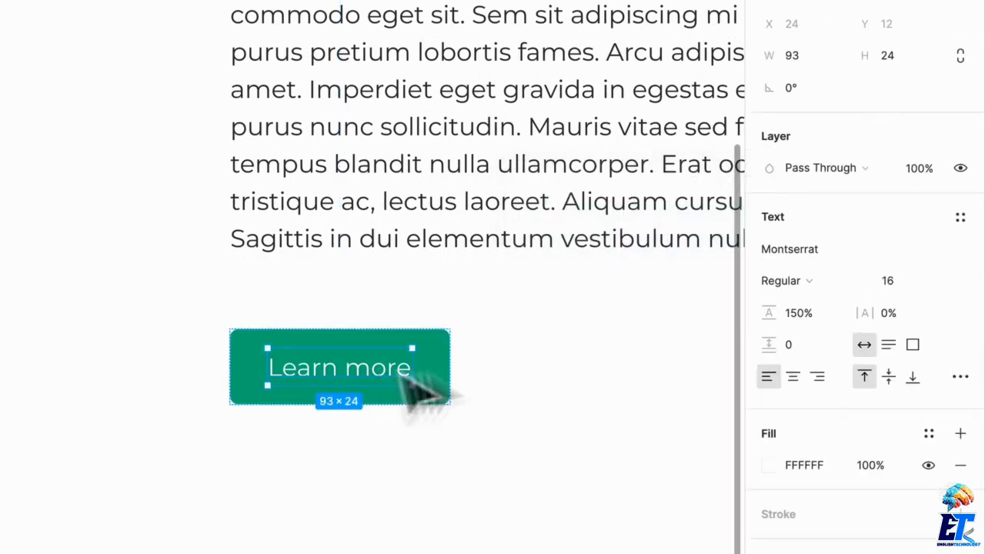
pyautogui.click(795, 288)
pyautogui.click(805, 350)
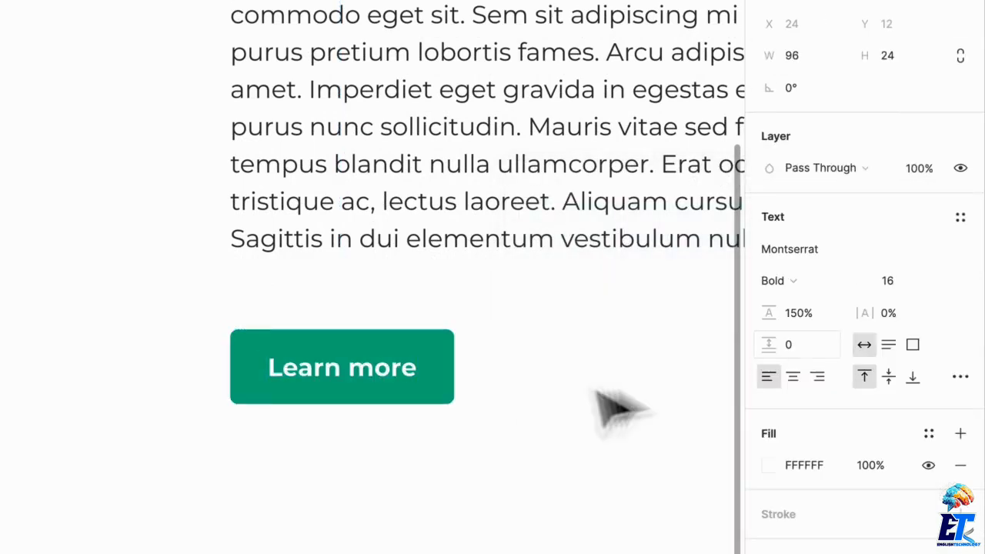
pyautogui.click(800, 284)
pyautogui.click(821, 255)
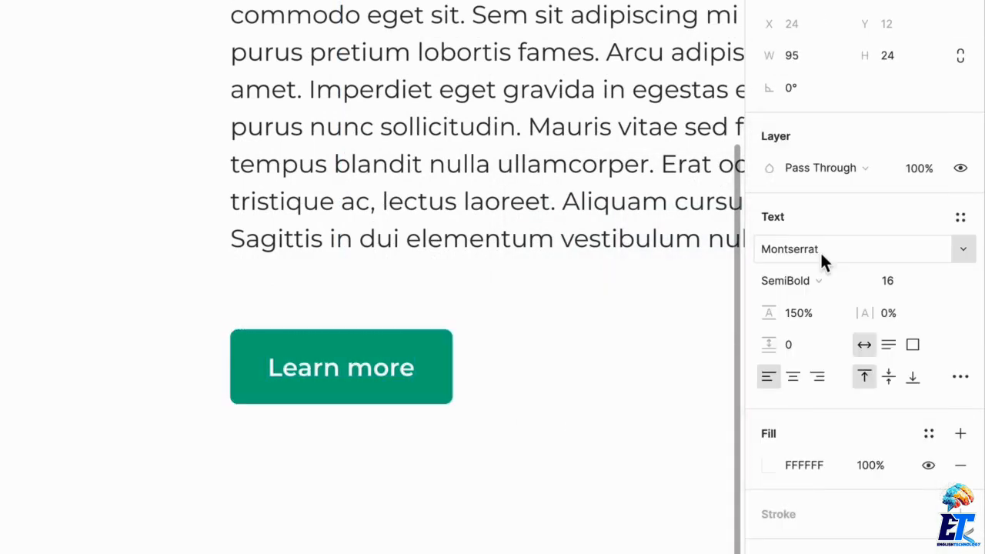
pyautogui.click(551, 408)
# Move the green "Learn more" button slightly up, closer to the paragraph.
pyautogui.scroll(1, 565, 396)
pyautogui.scroll(-5, 565, 396)
pyautogui.hscroll(2, 565, 396)
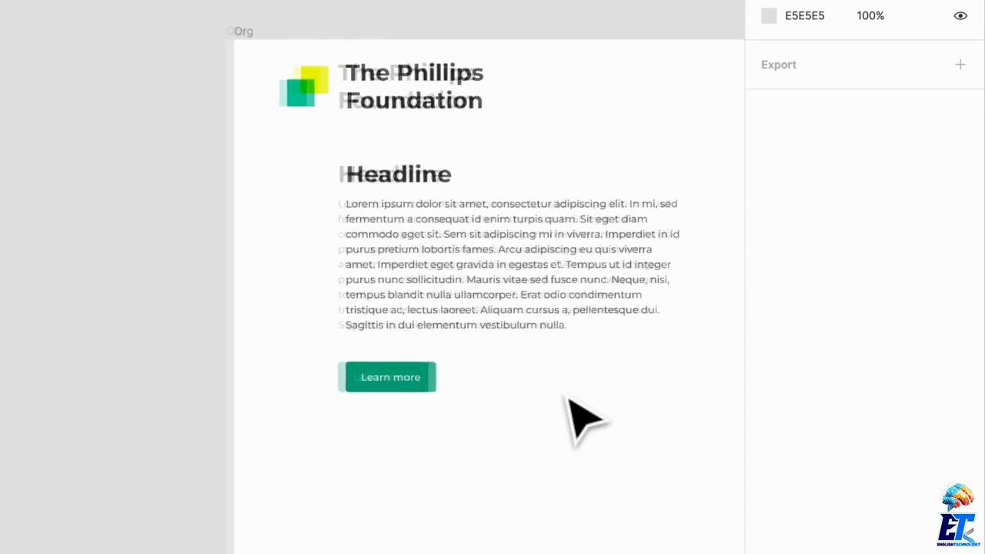
pyautogui.click(422, 381)
pyautogui.click(539, 404)
pyautogui.hscroll(3, 585, 412)
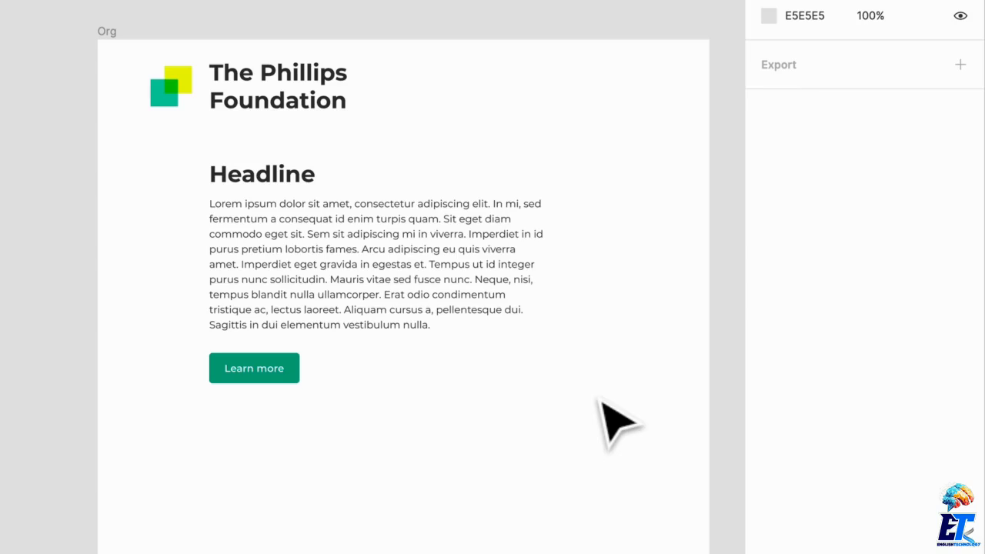
# Resize the Org frame to a narrower and taller portrait shape.
pyautogui.click(106, 43)
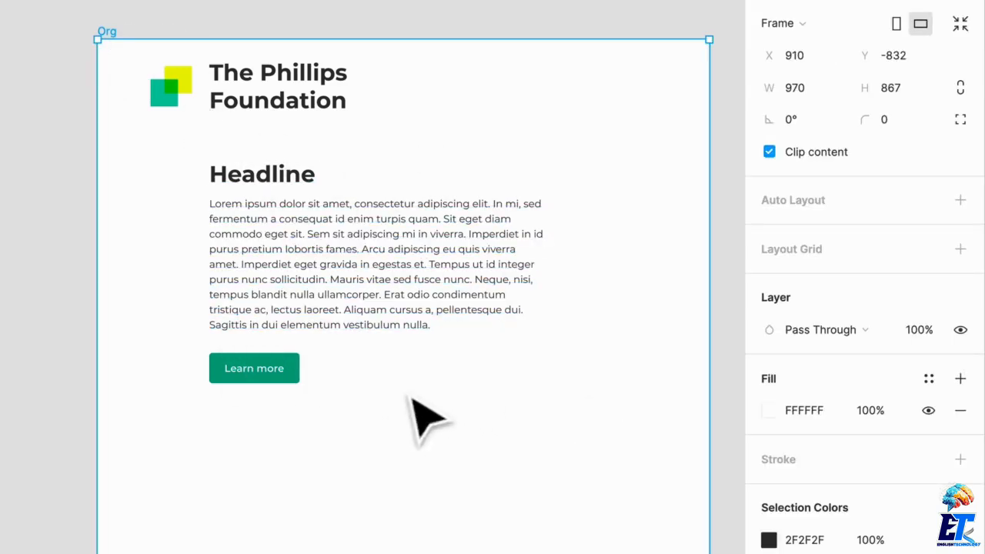
pyautogui.click(897, 23)
pyautogui.click(446, 353)
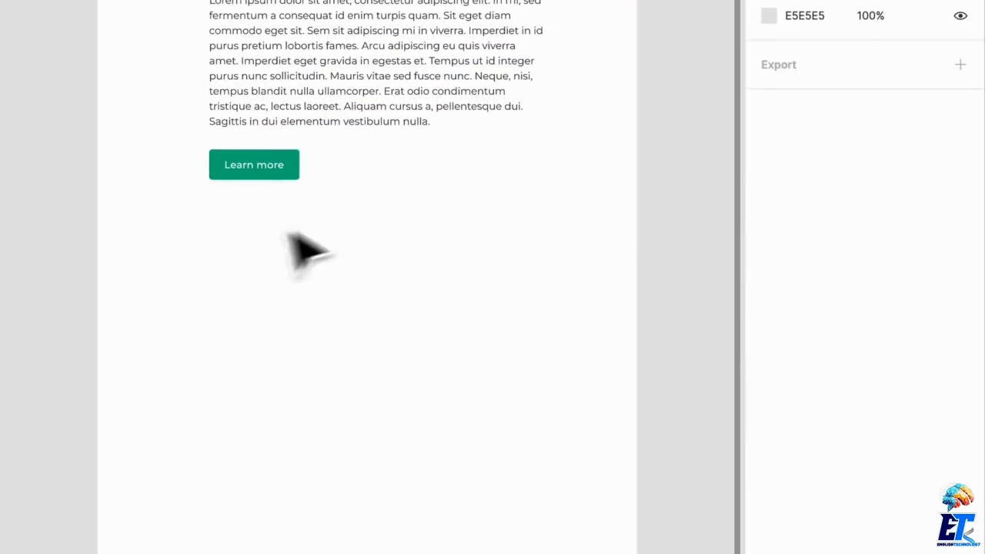
# Duplicate the headline, paragraph and "Learn more" button as a second section directly below the first.
pyautogui.scroll(2, 248, 235)
pyautogui.hscroll(-2, 248, 236)
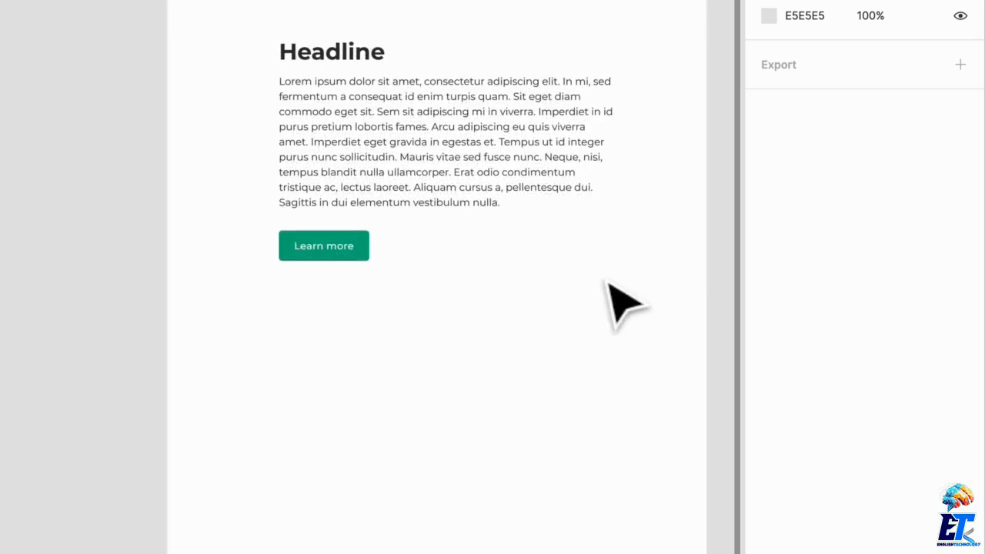
pyautogui.moveTo(591, 306); pyautogui.dragTo(273, 81)
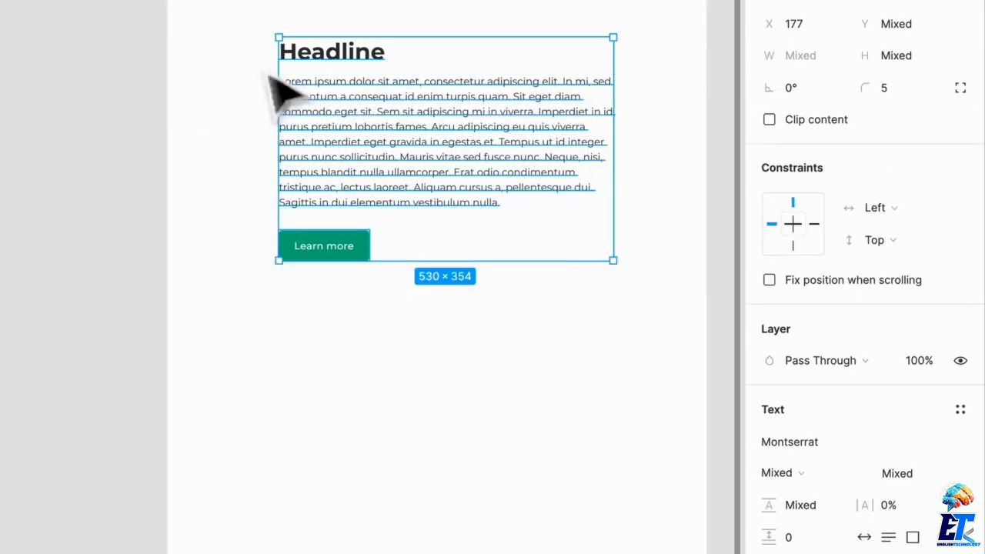
pyautogui.moveTo(387, 137); pyautogui.dragTo(391, 512)
pyautogui.click(446, 385)
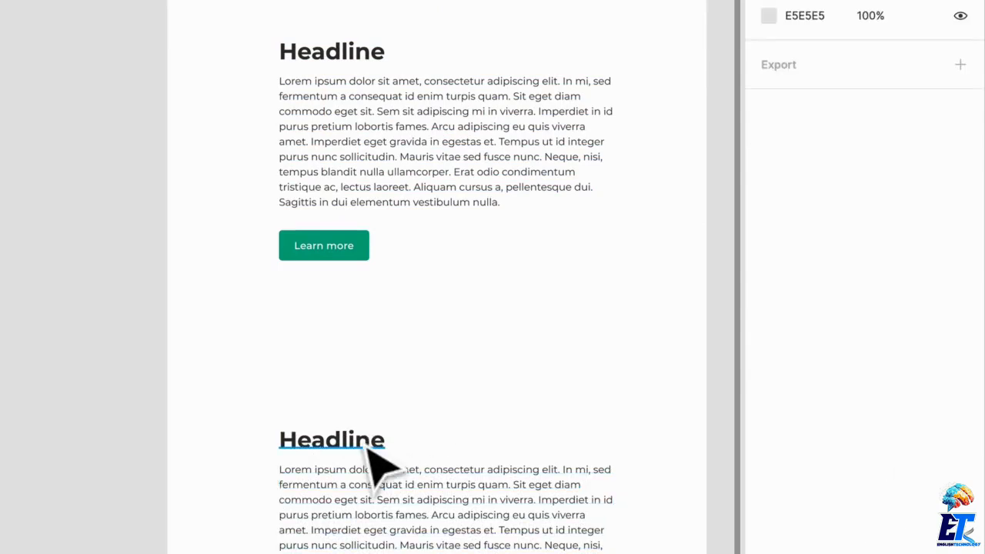
# Move the second section's headline up and change its text to "What can you do to help?".
pyautogui.moveTo(367, 445); pyautogui.dragTo(368, 383)
pyautogui.doubleClick(359, 377)
pyautogui.write('What can you do to help?')
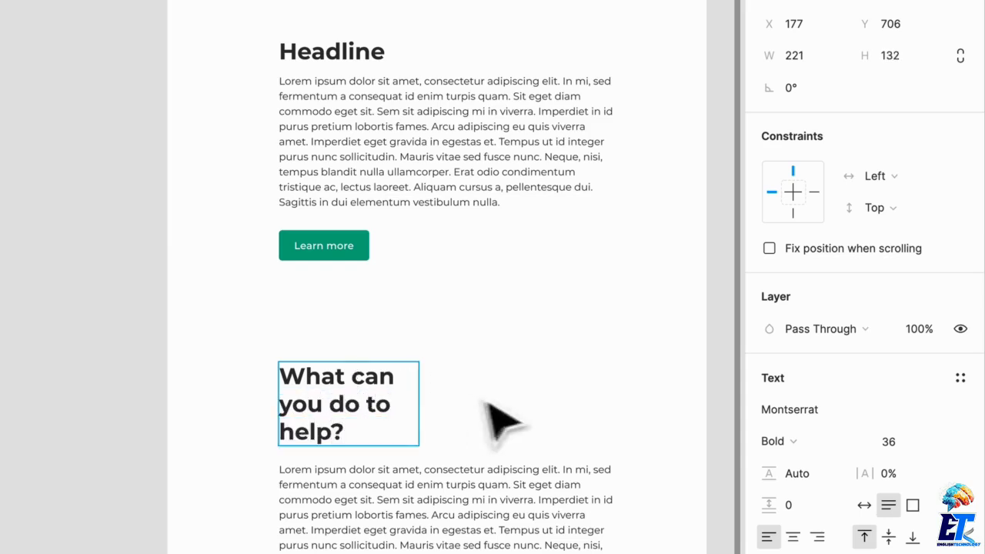
pyautogui.press('Escape')
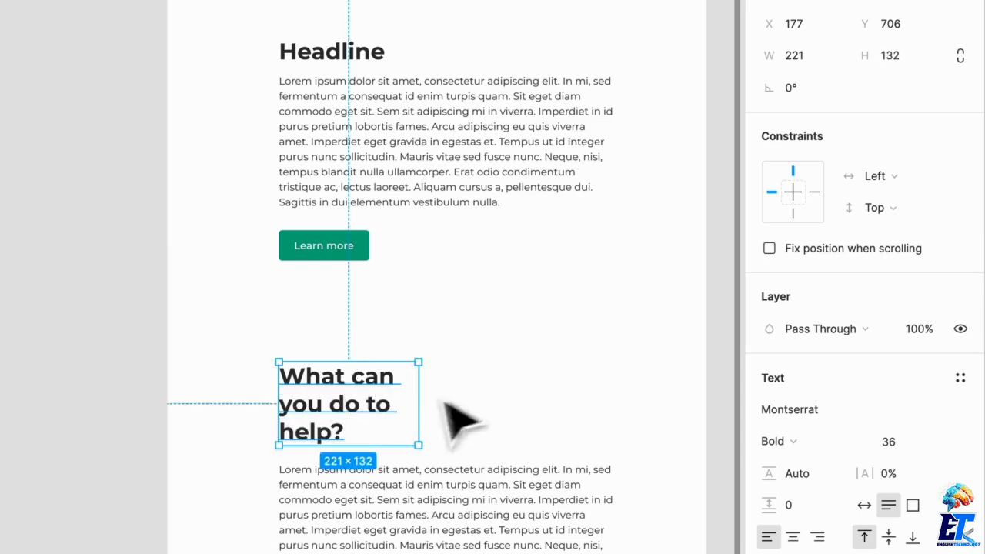
# Widen the "What can you do to help?" text box to 317, raise it slightly and set its font size to 40.
pyautogui.moveTo(449, 418); pyautogui.dragTo(479, 421)
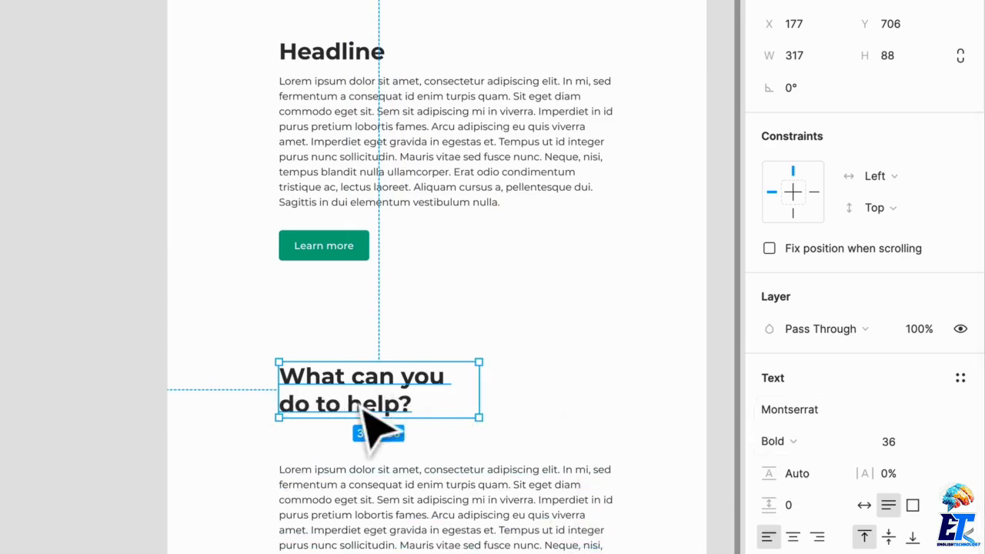
pyautogui.moveTo(366, 409)
pyautogui.mouseDown()
pyautogui.moveTo(367, 380)
pyautogui.moveTo(368, 390)
pyautogui.mouseUp()
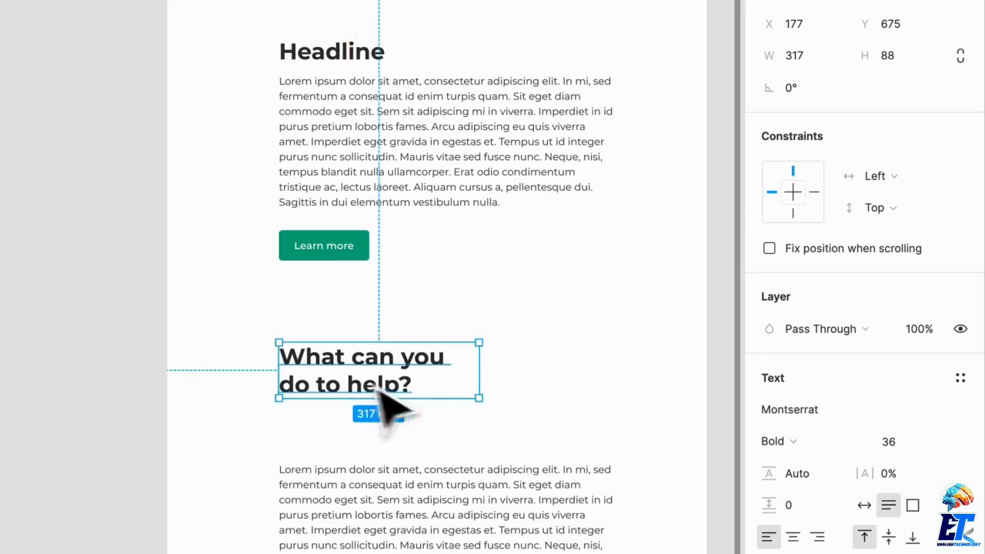
pyautogui.click(914, 443)
pyautogui.write('40')
pyautogui.press('Return')
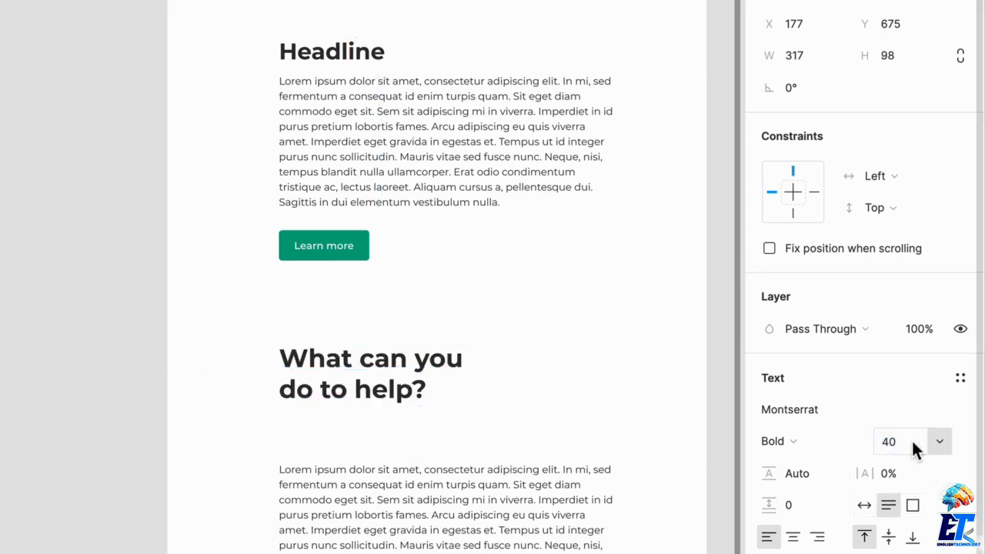
pyautogui.click(600, 434)
# Duplicate the "What can you do to help?" heading just beneath itself and change the copy's text to "DONATIONS".
pyautogui.click(296, 354)
pyautogui.moveTo(294, 352); pyautogui.dragTo(388, 455)
pyautogui.doubleClick(374, 437)
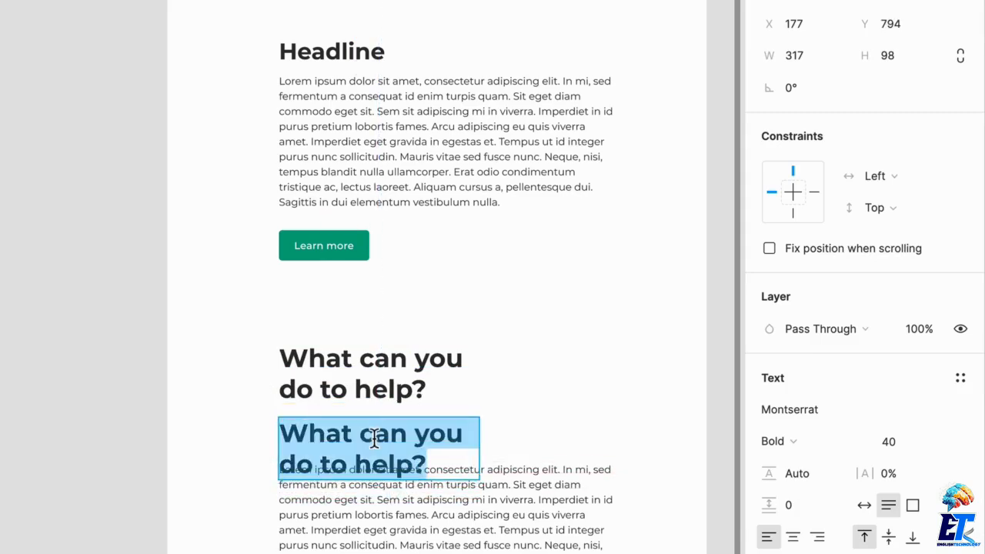
pyautogui.write('C')
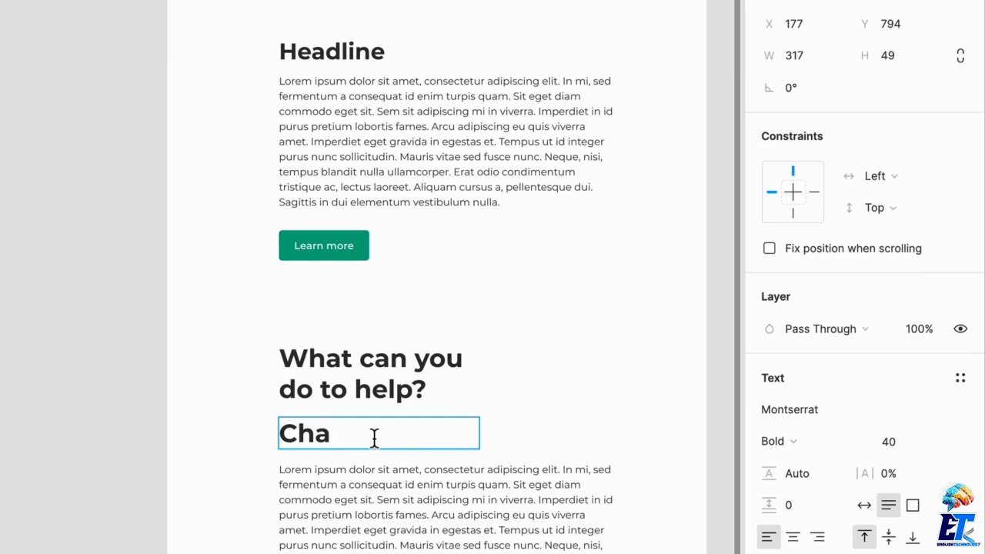
pyautogui.write('HARIT')
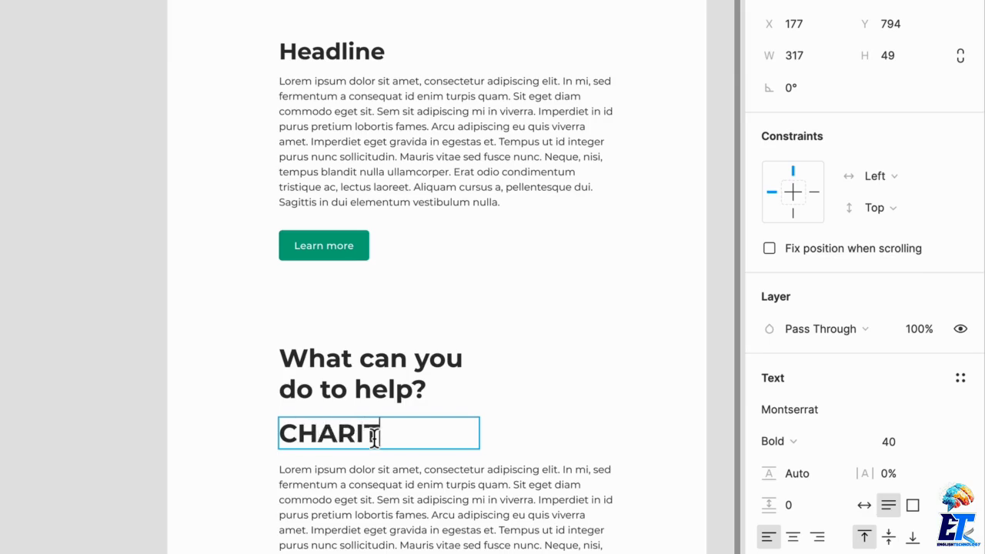
pyautogui.hotkey('ctrl', 'a')
pyautogui.write('D')
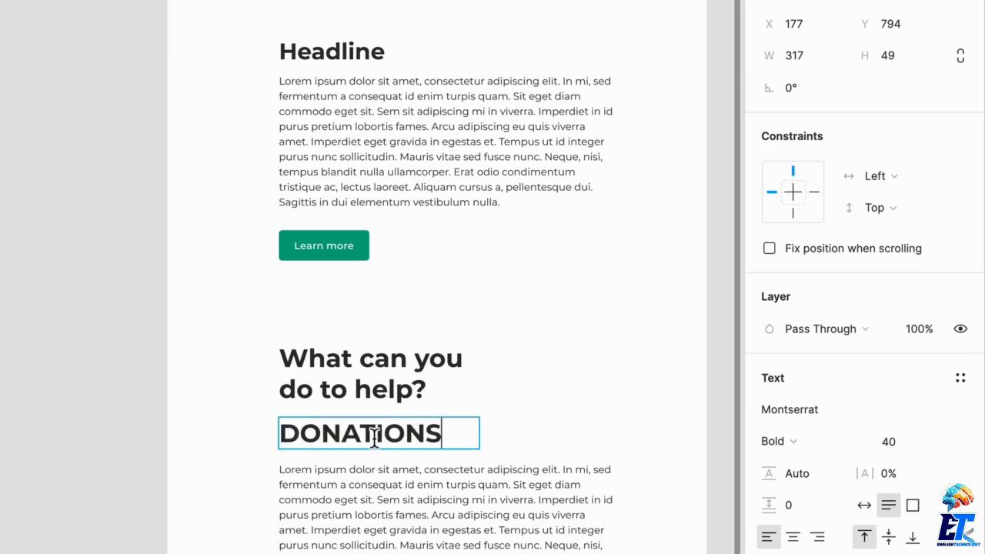
# Apply uppercase letter case to the "DONATIONS" subheading and set its letter spacing to 11.5%.
pyautogui.hotkey('ctrl', 'a')
pyautogui.click(967, 535)
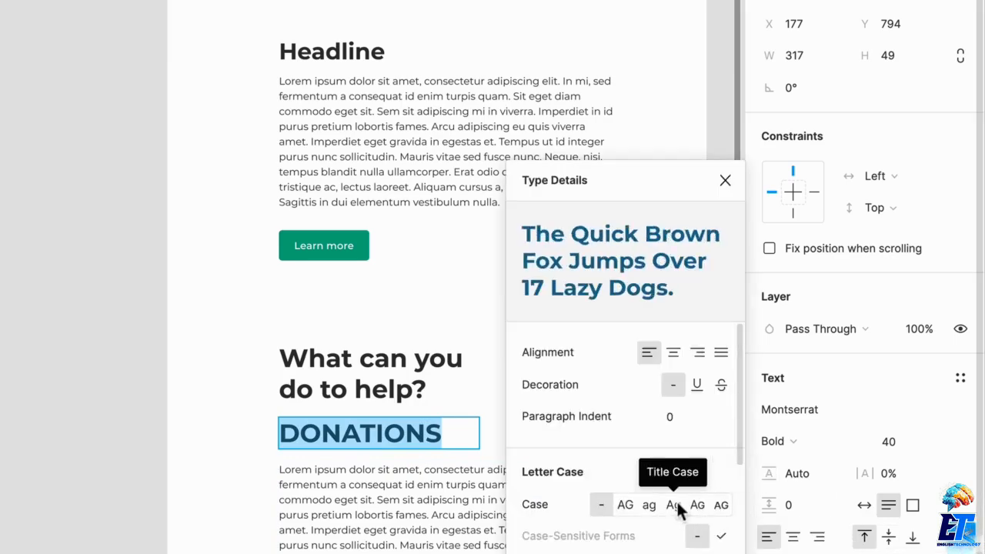
pyautogui.click(629, 504)
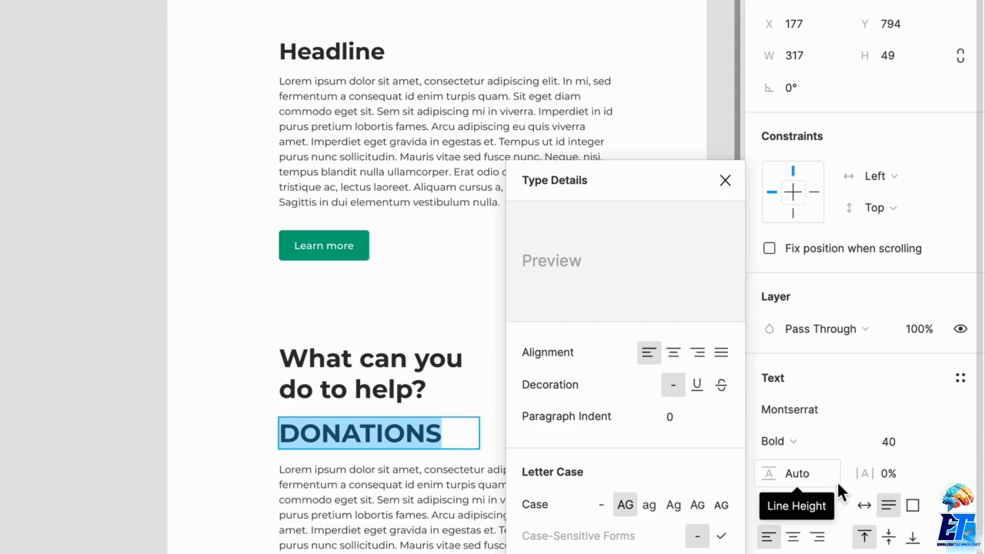
pyautogui.click(872, 474)
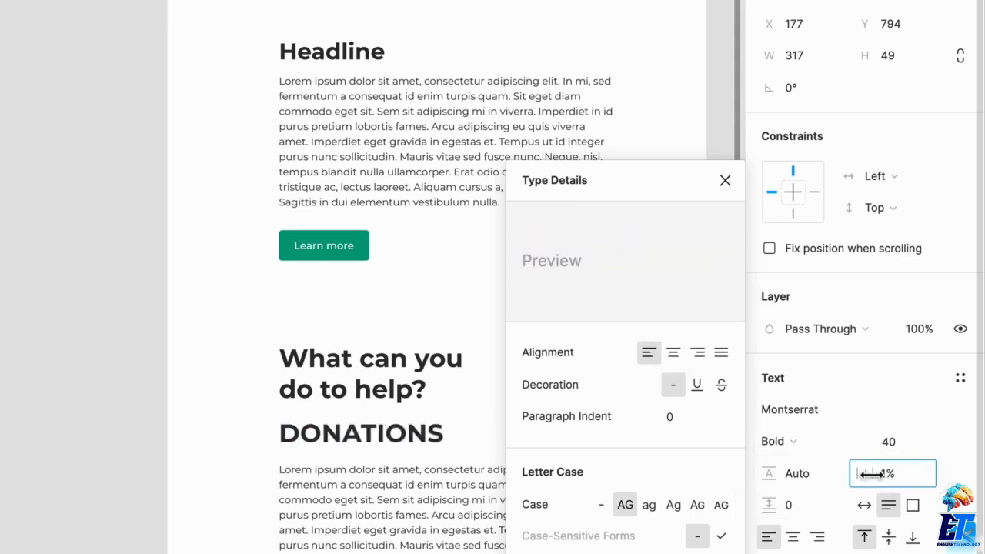
pyautogui.moveTo(872, 474); pyautogui.dragTo(891, 473)
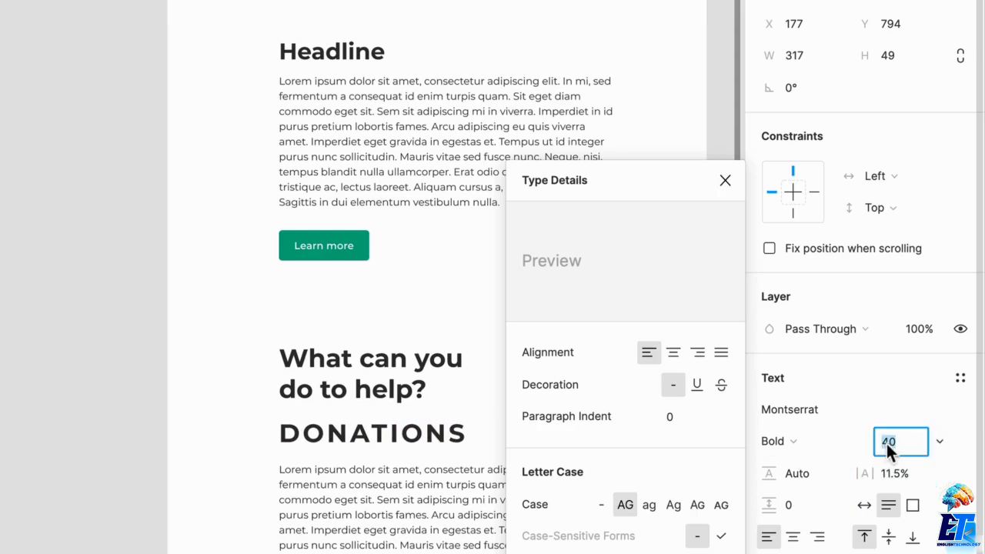
# Set the "DONATIONS" font size to 24 and move it down closer to the paragraph.
pyautogui.write('4')
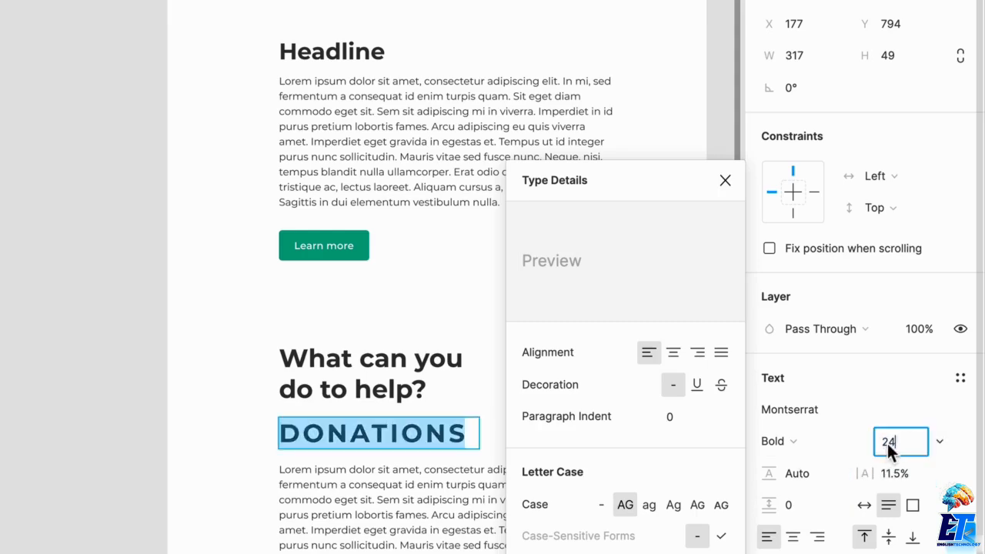
pyautogui.press('Return')
pyautogui.press('Escape')
pyautogui.scroll(3, 277, 469)
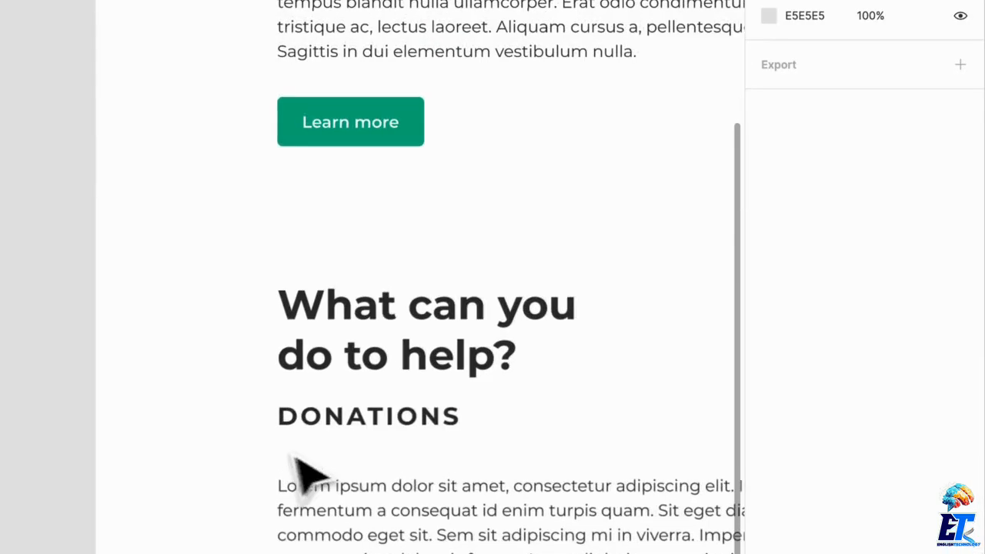
pyautogui.moveTo(383, 428)
pyautogui.mouseDown()
pyautogui.moveTo(389, 453)
pyautogui.moveTo(389, 444)
pyautogui.mouseUp()
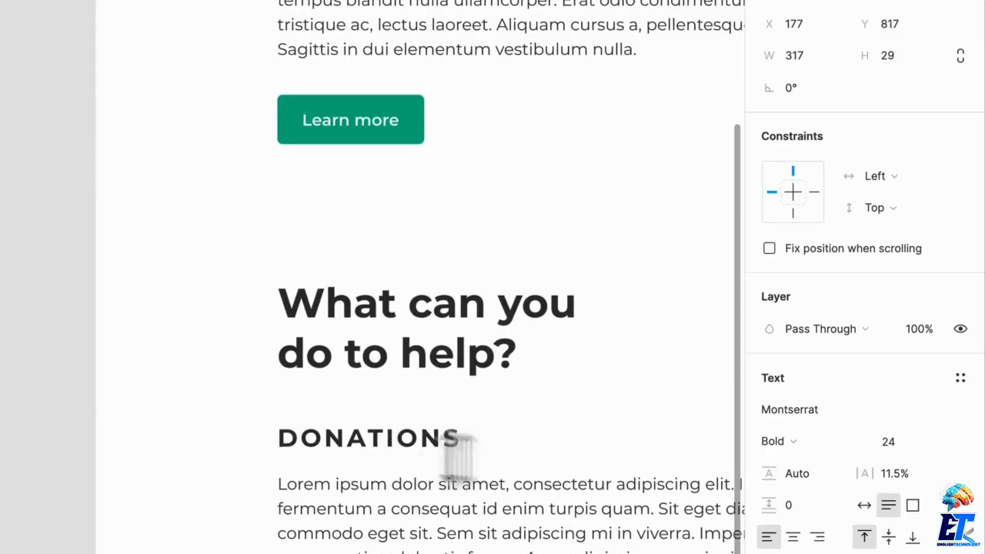
# Sample the button's green 009A7E as the "What can you do to help?" text fill and darken it to a deeper green.
pyautogui.click(490, 374)
pyautogui.click(769, 553)
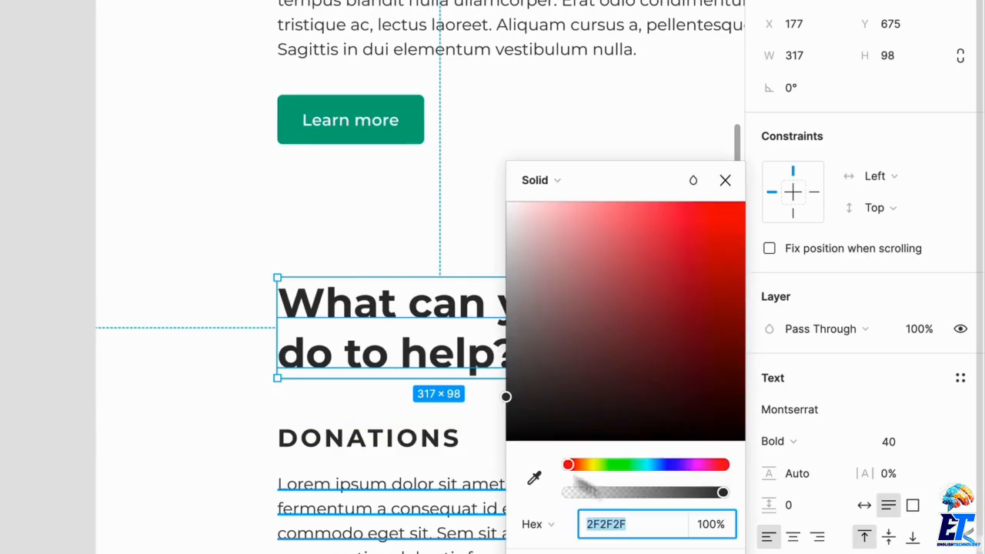
pyautogui.click(534, 482)
pyautogui.click(401, 132)
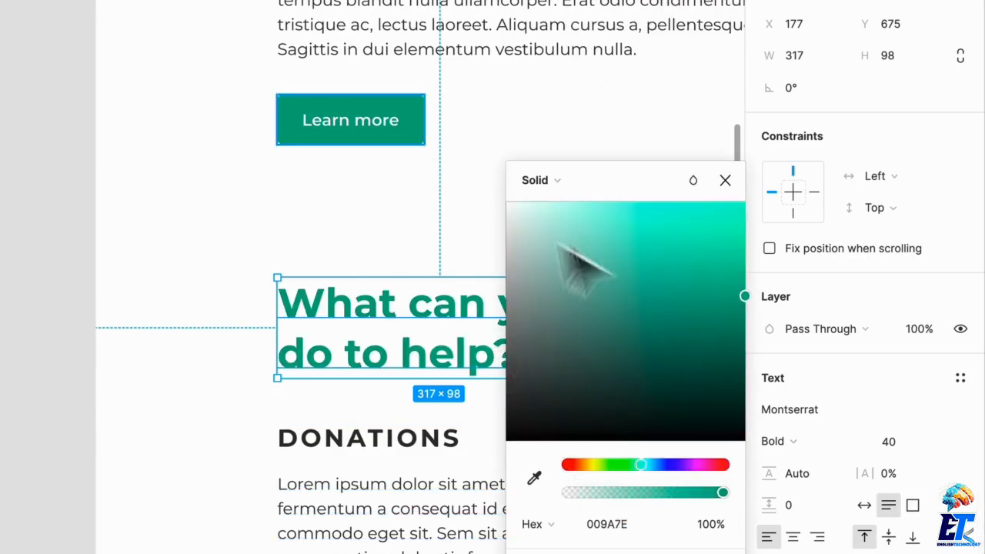
pyautogui.click(742, 320)
pyautogui.moveTo(744, 327); pyautogui.dragTo(743, 349)
pyautogui.click(280, 393)
# Extend the Org frame downward to make room below the second section.
pyautogui.hotkey('shift', '1')
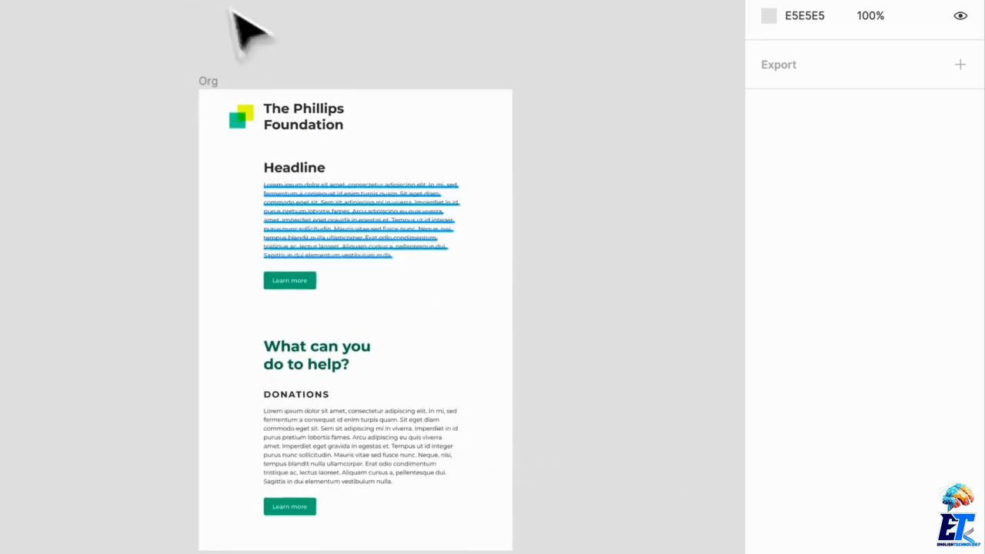
pyautogui.click(218, 98)
pyautogui.moveTo(400, 552); pyautogui.dragTo(410, 553)
pyautogui.click(389, 419)
pyautogui.scroll(-3, 389, 419)
pyautogui.scroll(-2, 391, 422)
pyautogui.click(318, 137)
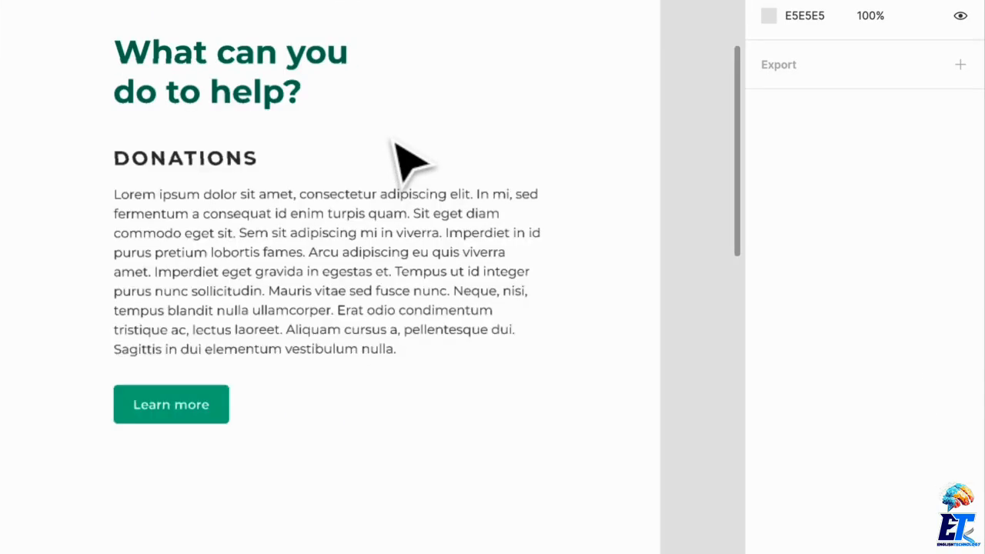
pyautogui.scroll(3, 393, 142)
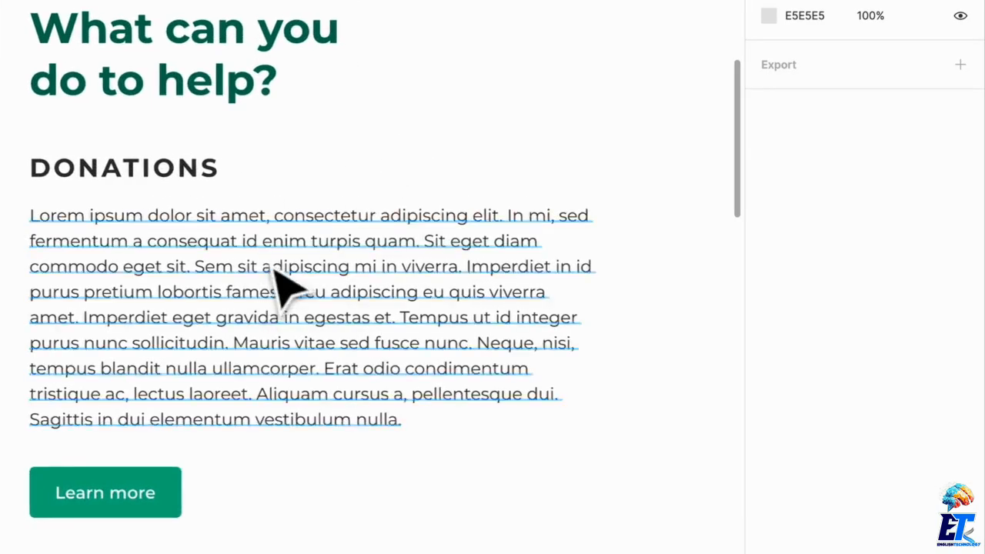
pyautogui.hscroll(-2, 273, 292)
pyautogui.scroll(-2, 271, 320)
pyautogui.moveTo(246, 429); pyautogui.dragTo(254, 450)
pyautogui.scroll(-1, 246, 433)
pyautogui.hotkey('ctrl', 'z')
pyautogui.click(271, 431)
pyautogui.hotkey('ctrl', 'z')
# Duplicate the Donations paragraph below the second button and cut the copy's text after "commodo eget sit.".
pyautogui.moveTo(368, 283); pyautogui.dragTo(356, 517)
pyautogui.doubleClick(355, 481)
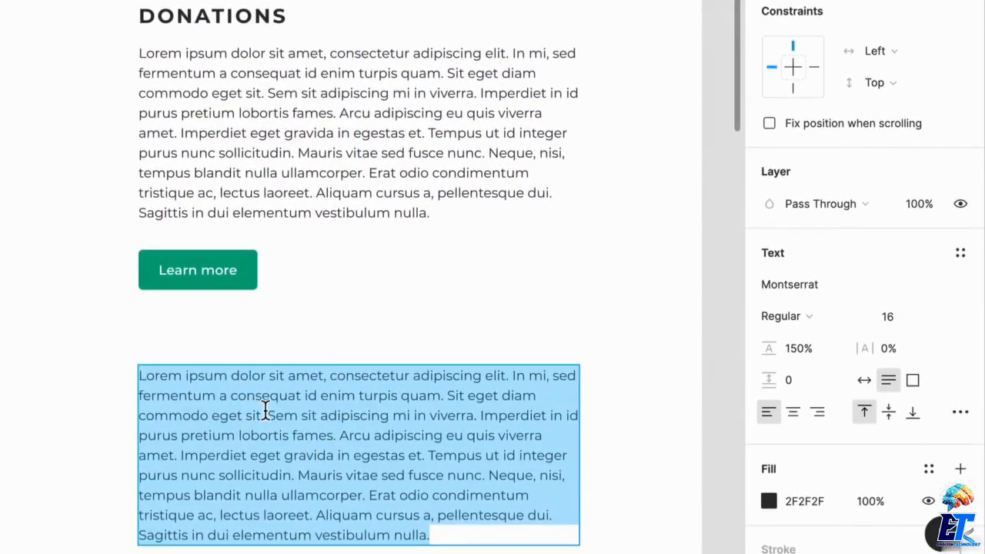
pyautogui.moveTo(267, 416); pyautogui.dragTo(551, 535)
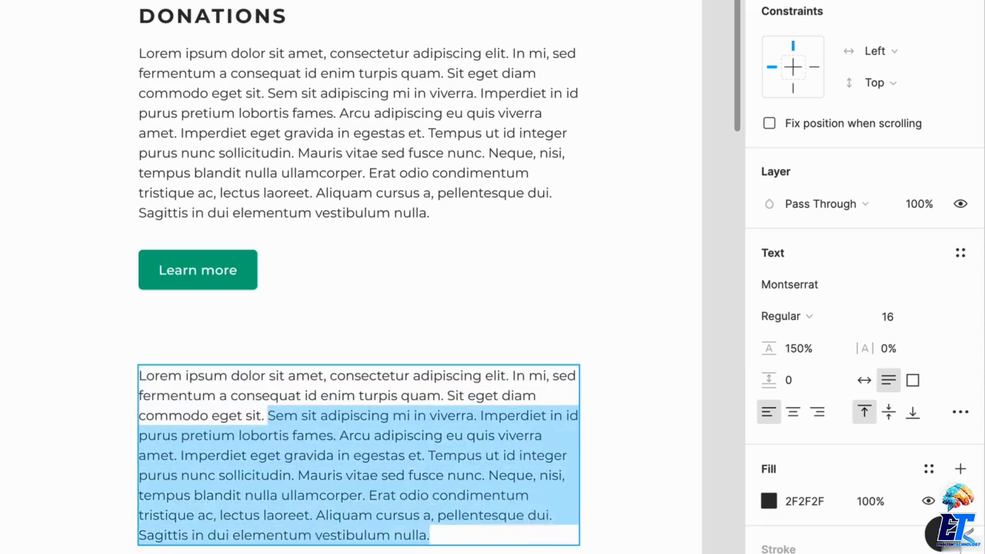
pyautogui.press('BackSpace')
# Style the shortened paragraph below the button as Medium Italic with a font size of 24.
pyautogui.hotkey('ctrl', 'a')
pyautogui.click(831, 316)
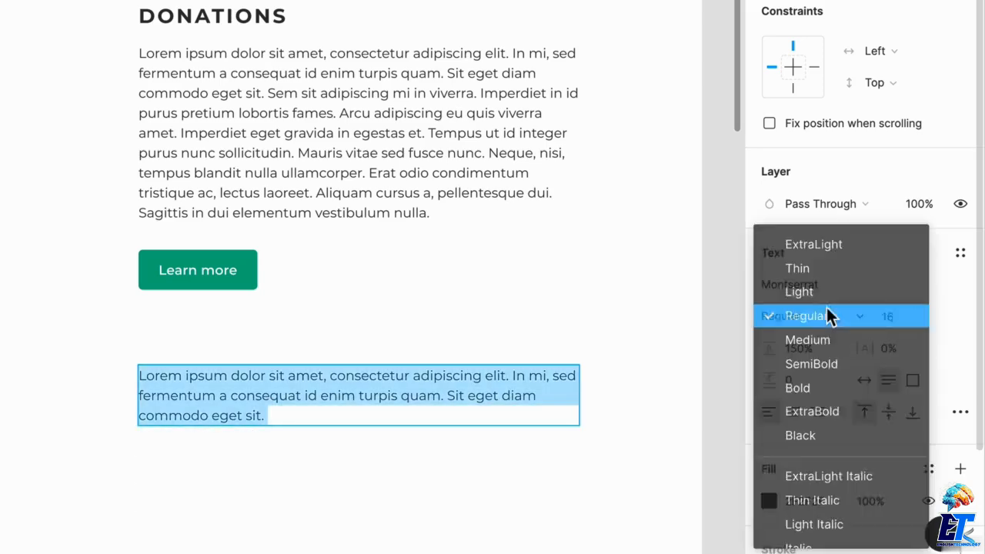
pyautogui.scroll(-3, 838, 407)
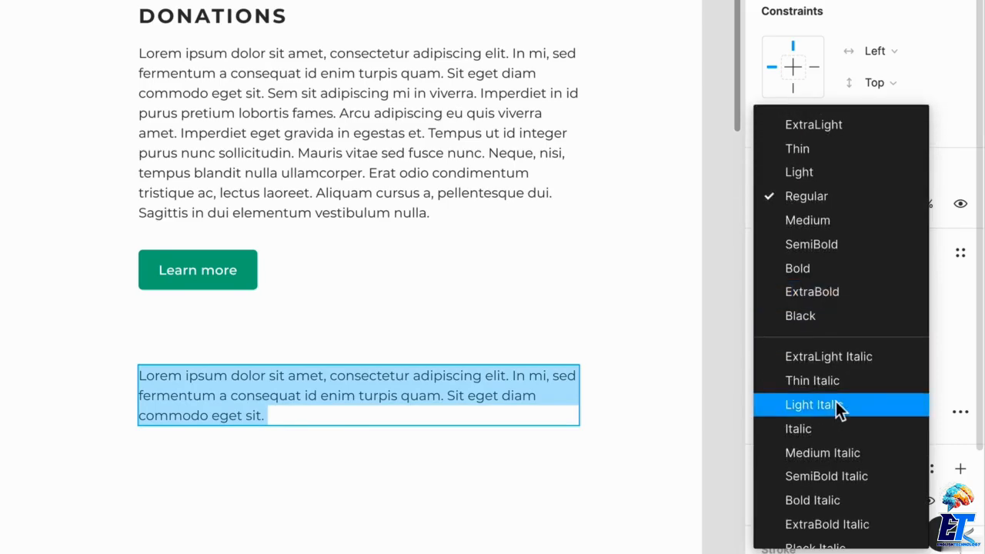
pyautogui.click(850, 429)
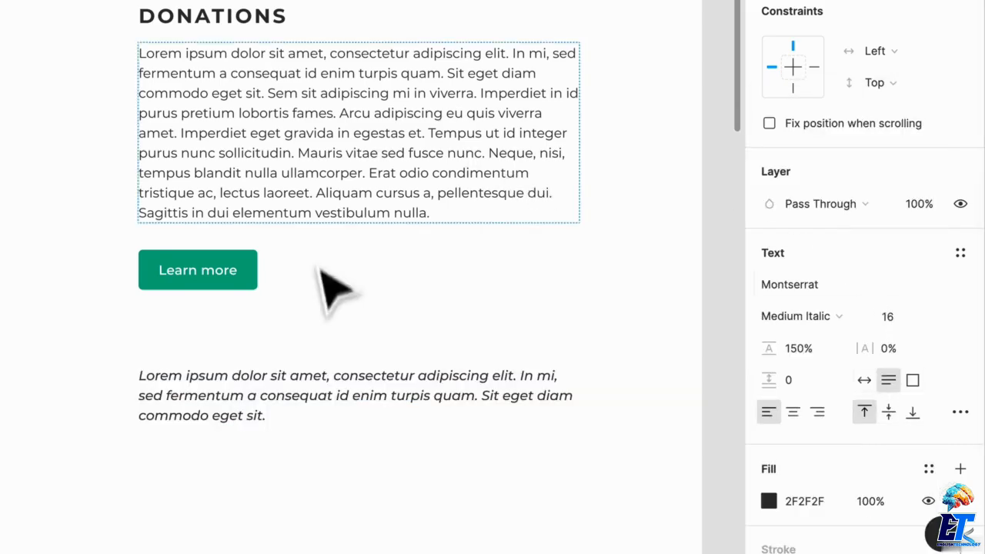
pyautogui.doubleClick(264, 397)
pyautogui.click(912, 291)
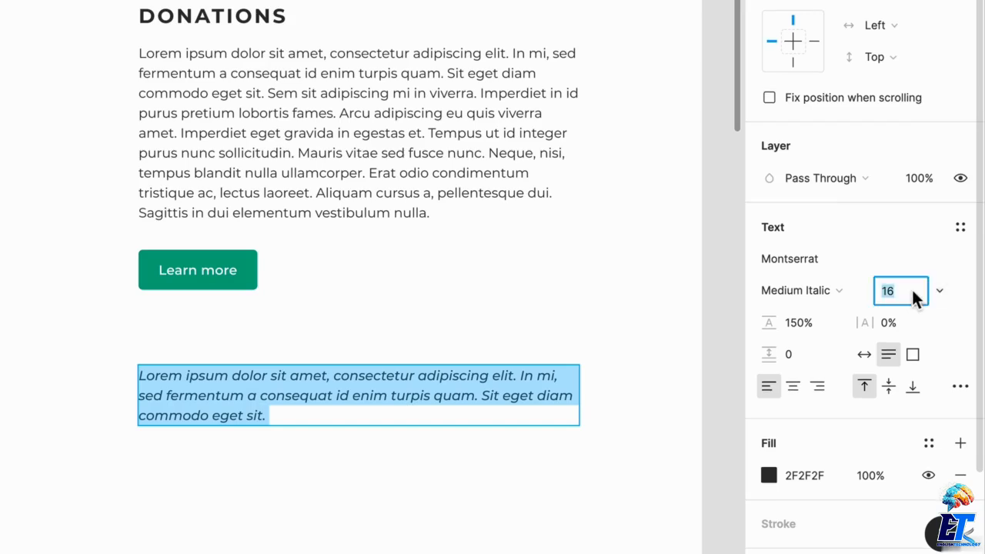
pyautogui.write('24')
pyautogui.press('Return')
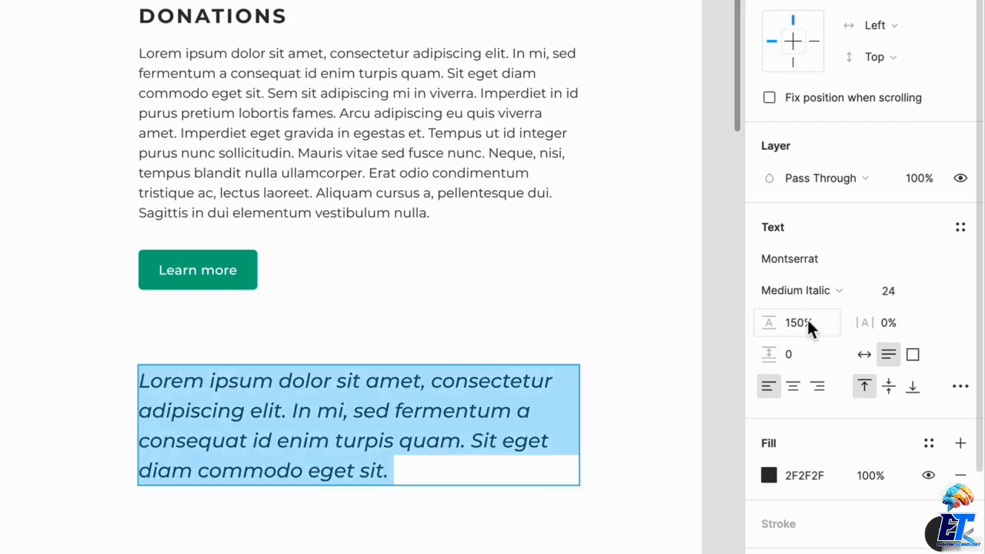
# Recolor the italic paragraph with the button's green darkened to 006C59, and set its weight to SemiBold Italic.
pyautogui.click(768, 476)
pyautogui.click(533, 356)
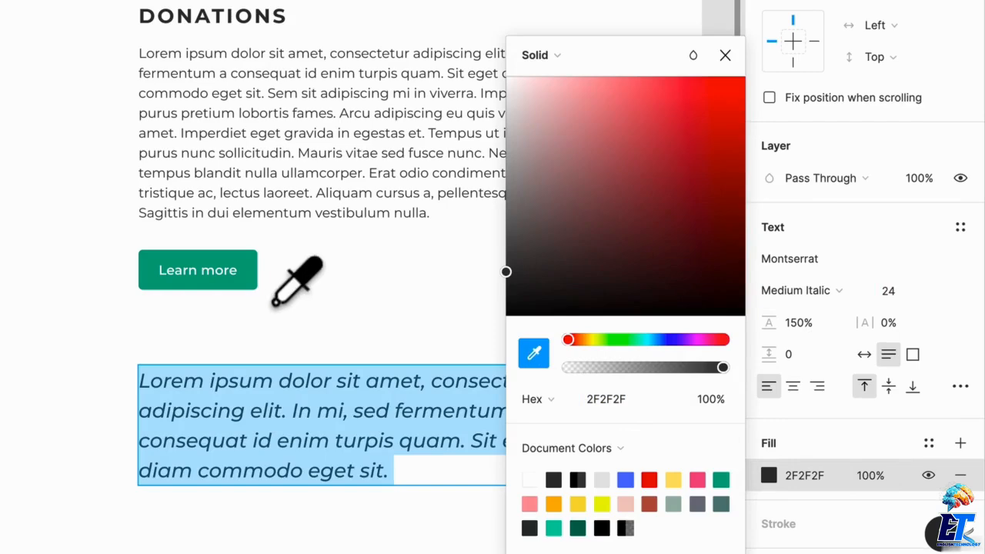
pyautogui.click(251, 280)
pyautogui.moveTo(744, 175); pyautogui.dragTo(746, 220)
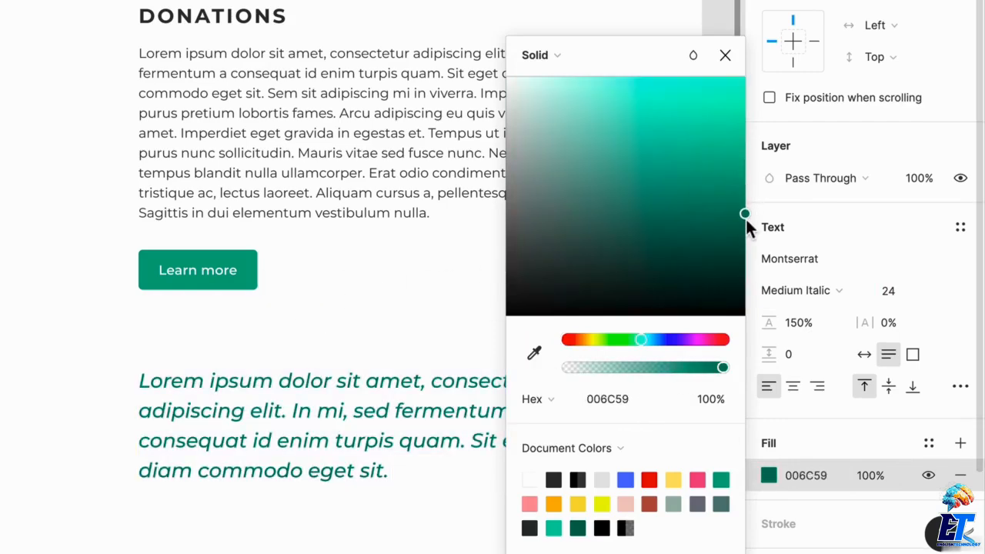
pyautogui.click(819, 290)
pyautogui.click(800, 322)
pyautogui.press('Escape')
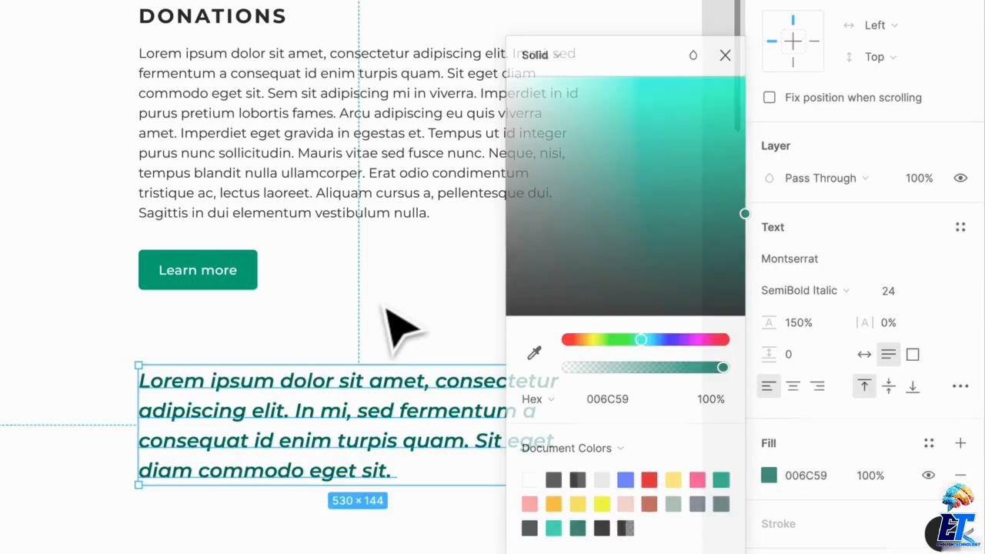
# Move the green italic paragraph up slightly and place the second "Learn more" button beneath it.
pyautogui.hotkey('ctrl', '\\')
pyautogui.moveTo(356, 417); pyautogui.dragTo(358, 392)
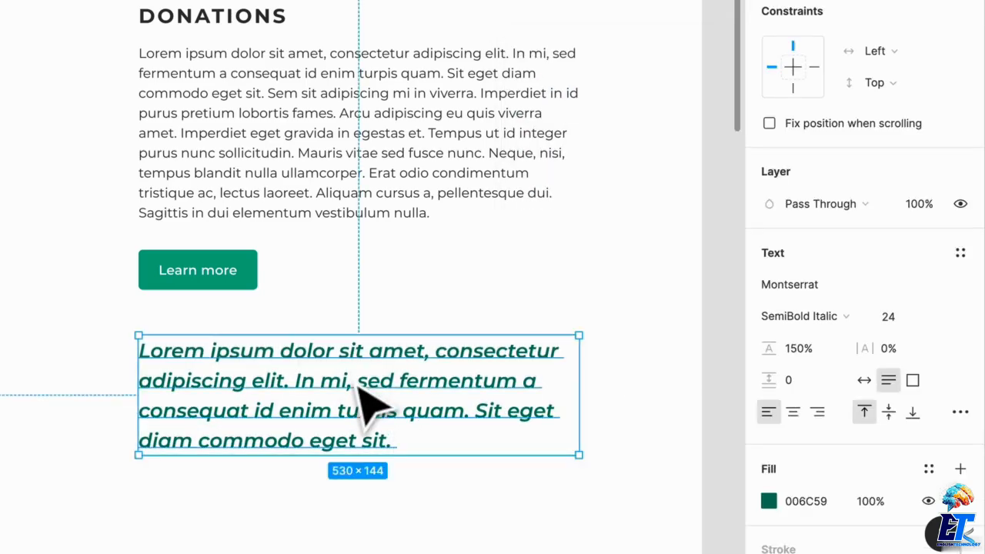
pyautogui.moveTo(254, 279); pyautogui.dragTo(239, 510)
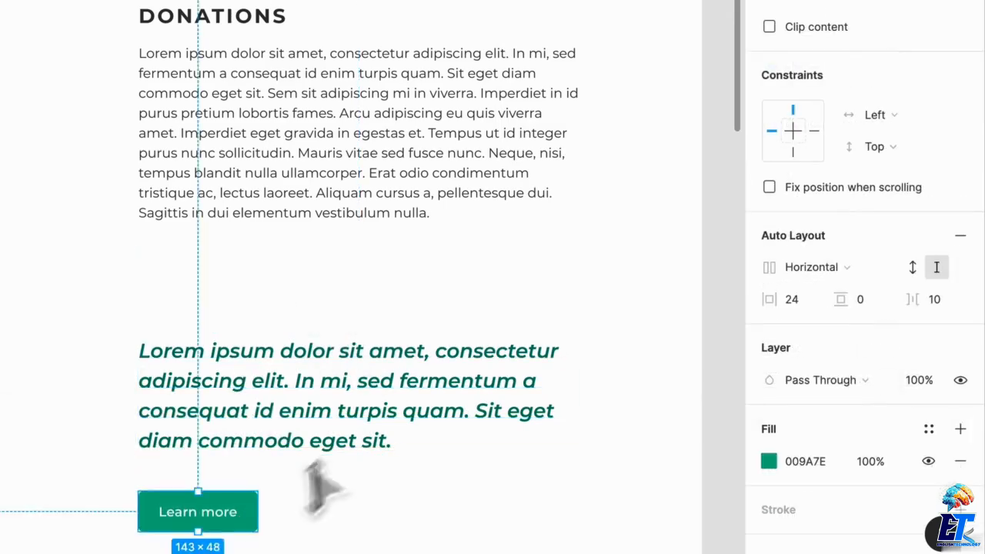
# Move the green italic paragraph and its "Learn more" button up together, closer to the Donations paragraph.
pyautogui.keyDown('shift'); pyautogui.click(341, 437); pyautogui.keyUp('shift')
pyautogui.moveTo(341, 437); pyautogui.dragTo(346, 363)
pyautogui.click(609, 519)
pyautogui.keyDown('ctrl'); pyautogui.scroll(-2, 609, 519); pyautogui.keyUp('ctrl')
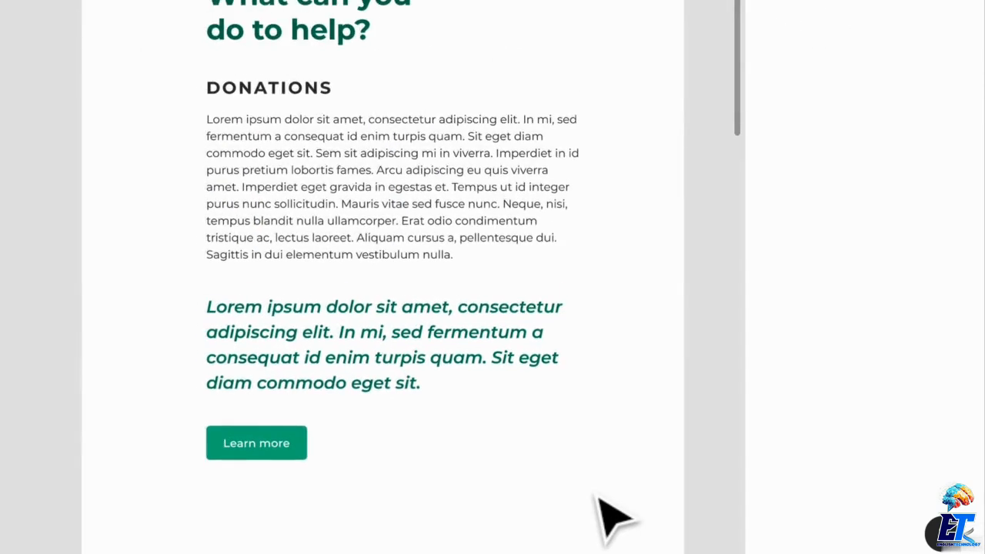
# Review the whole frame's typography, from the foundation title and headline down to the Donations section and last button.
pyautogui.scroll(-2, 576, 370)
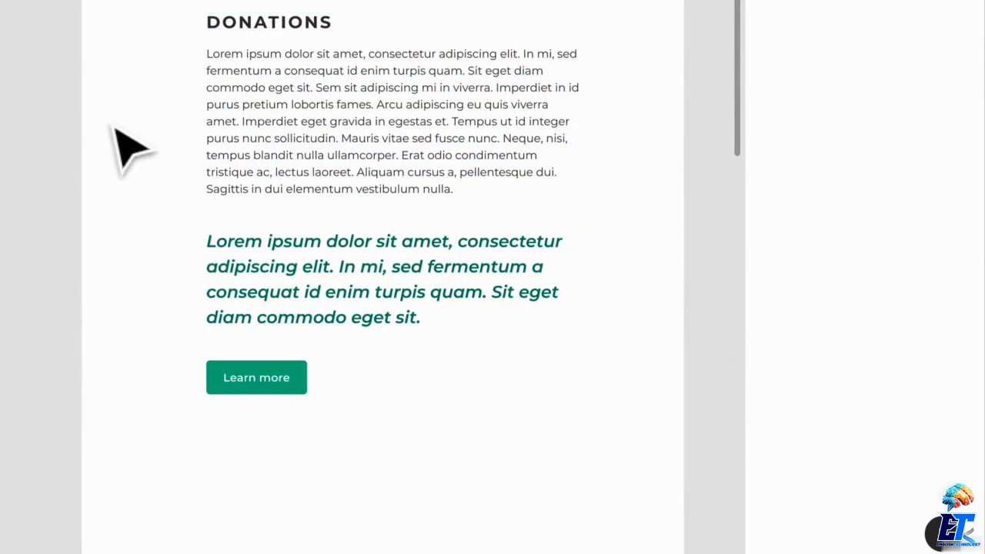
pyautogui.scroll(7, 131, 146)
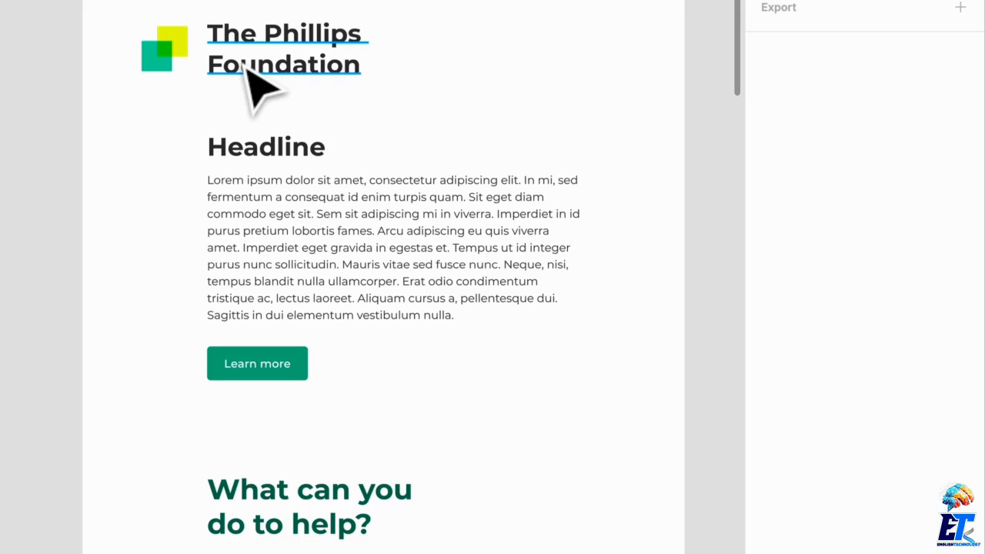
pyautogui.scroll(-10, 268, 132)
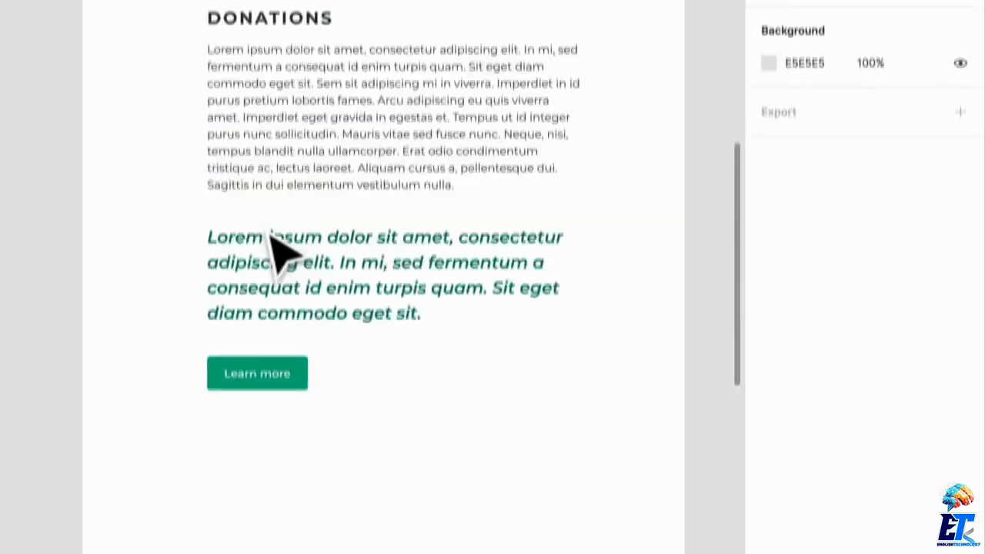
pyautogui.scroll(3, 268, 132)
pyautogui.scroll(-3, 308, 219)
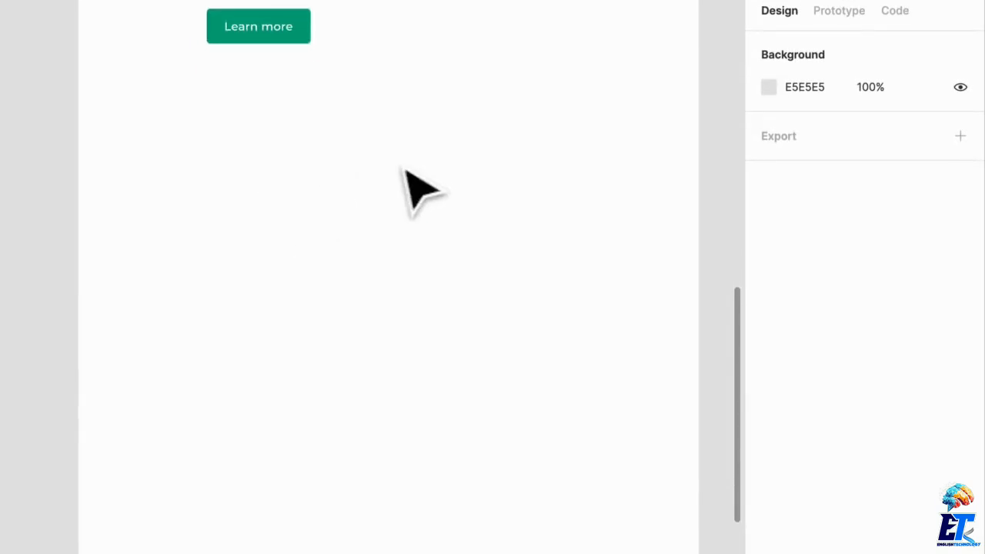
pyautogui.scroll(-4, 405, 169)
pyautogui.scroll(2, 423, 173)
pyautogui.scroll(2, 446, 204)
# Move the whole "What can you do to help?" section, including its texts and button, farther down the frame.
pyautogui.moveTo(455, 480); pyautogui.dragTo(279, 34)
pyautogui.keyDown('alt'); pyautogui.moveTo(330, 189); pyautogui.dragTo(325, 553); pyautogui.keyUp('alt')
pyautogui.click(455, 398)
# Set the font of the "What can you do to help?" heading to Palatino.
pyautogui.scroll(-3, 451, 439)
pyautogui.scroll(5, 451, 440)
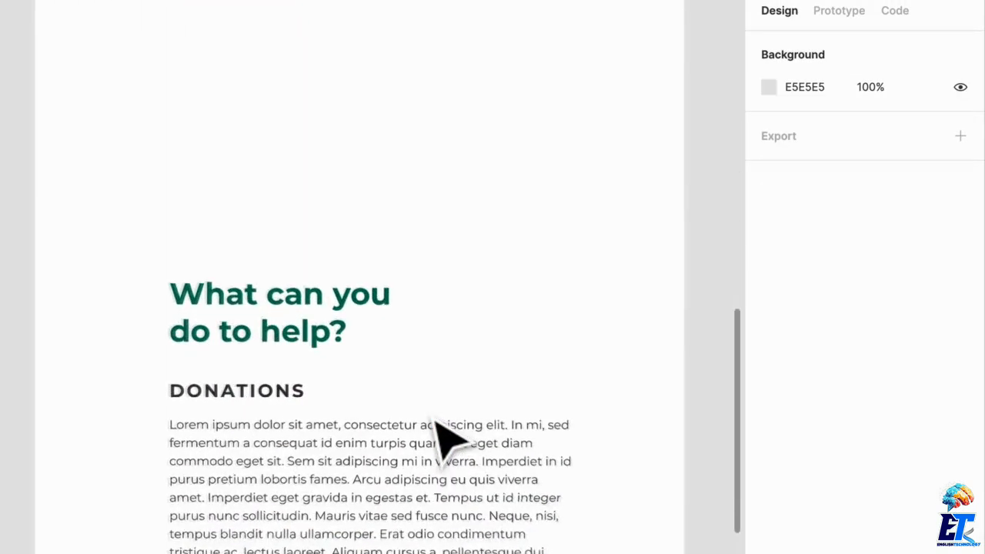
pyautogui.hscroll(1, 460, 419)
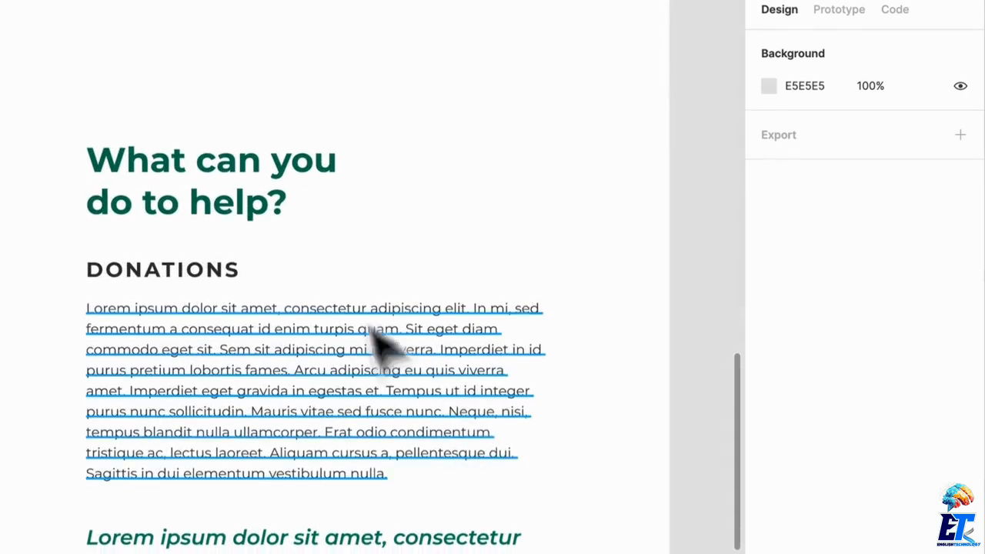
pyautogui.click(212, 187)
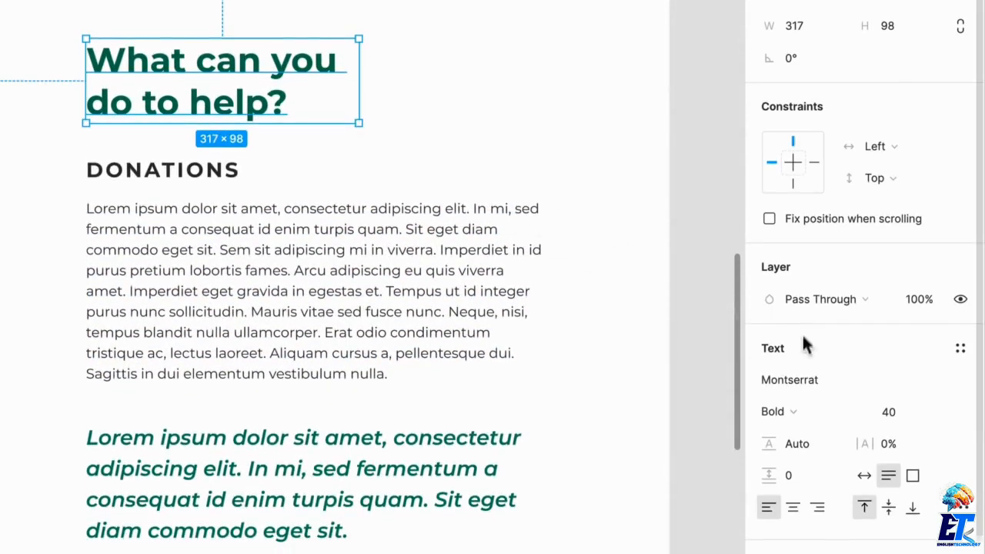
pyautogui.click(807, 374)
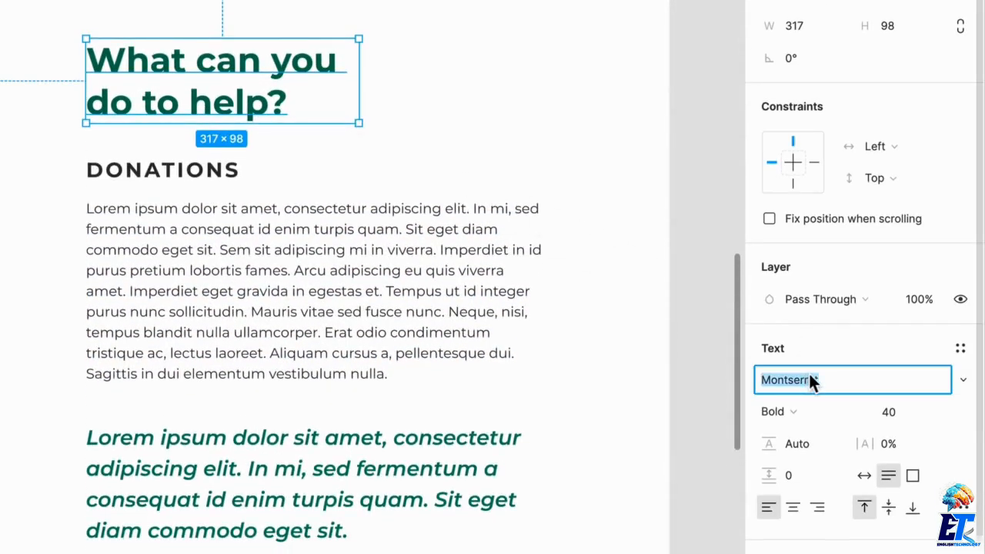
pyautogui.write('Palatino')
pyautogui.press('Return')
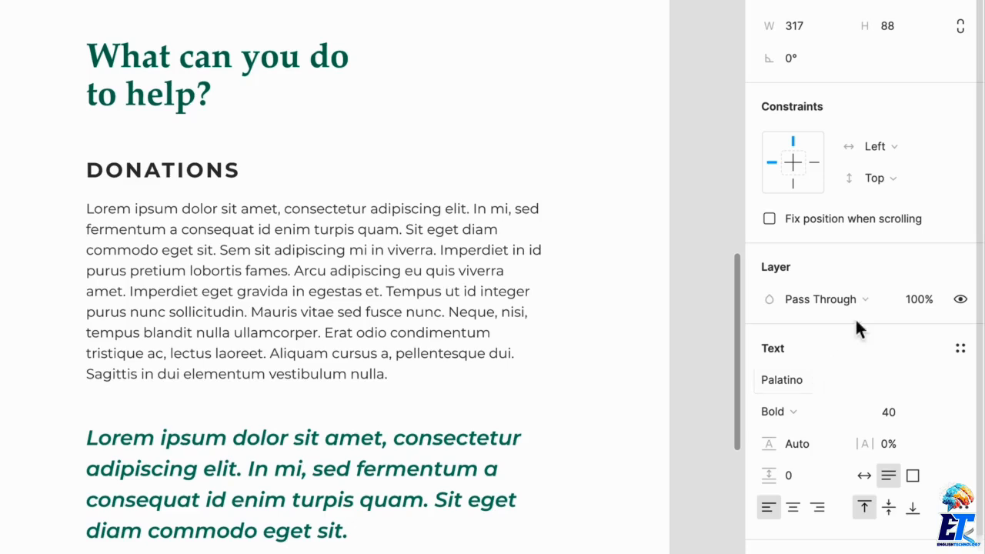
# Set the "What can you do to help?" heading's weight to Regular and its font size to 48.
pyautogui.click(801, 413)
pyautogui.click(811, 389)
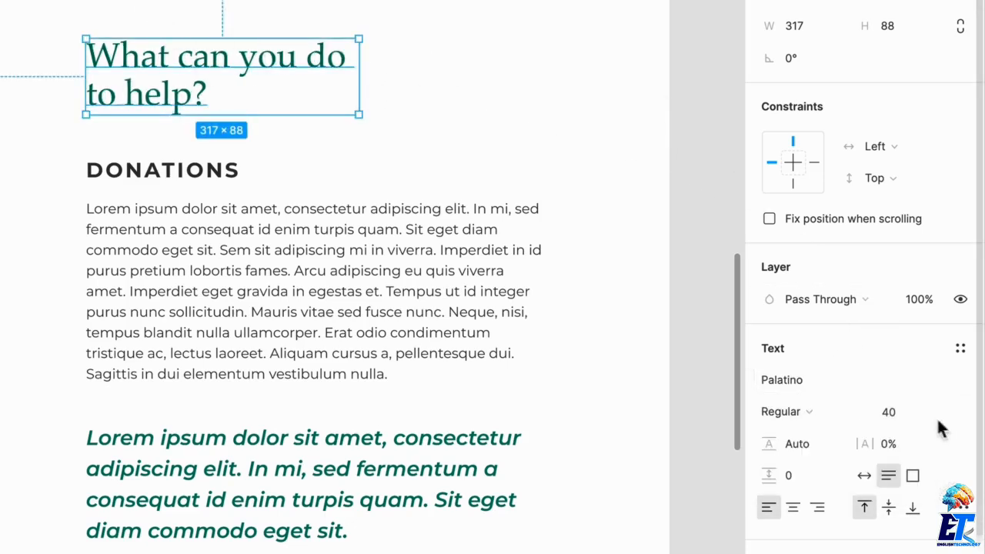
pyautogui.write('48')
pyautogui.press('Return')
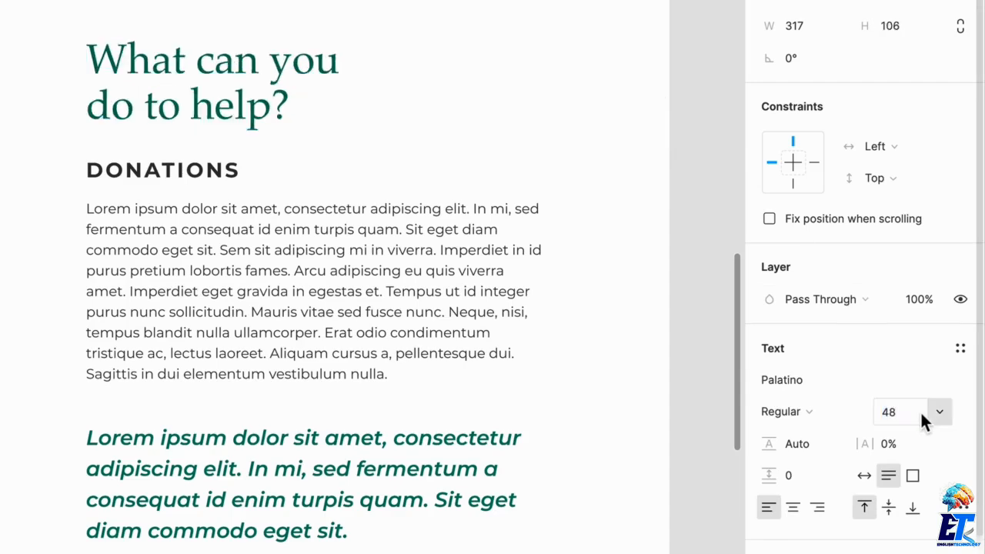
pyautogui.click(492, 84)
# Change the "What can you do to help?" heading's font to Alegreya.
pyautogui.click(172, 69)
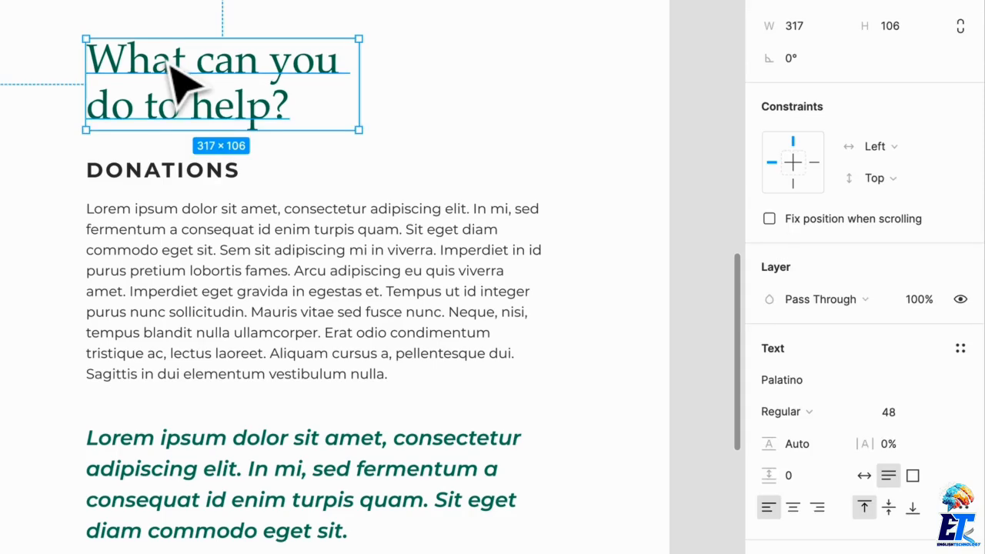
pyautogui.click(831, 388)
pyautogui.write('Alle')
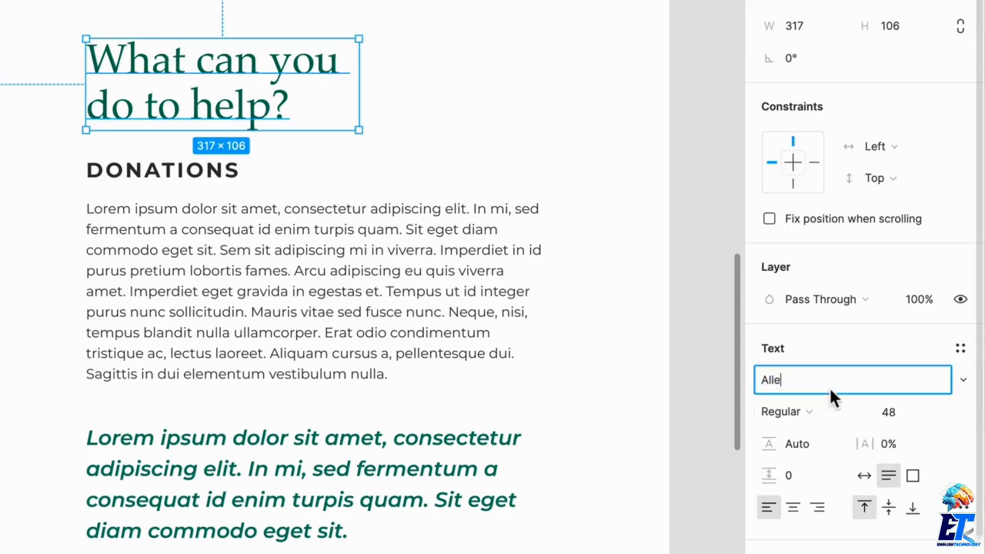
pyautogui.press('BackSpace')
pyautogui.click(966, 381)
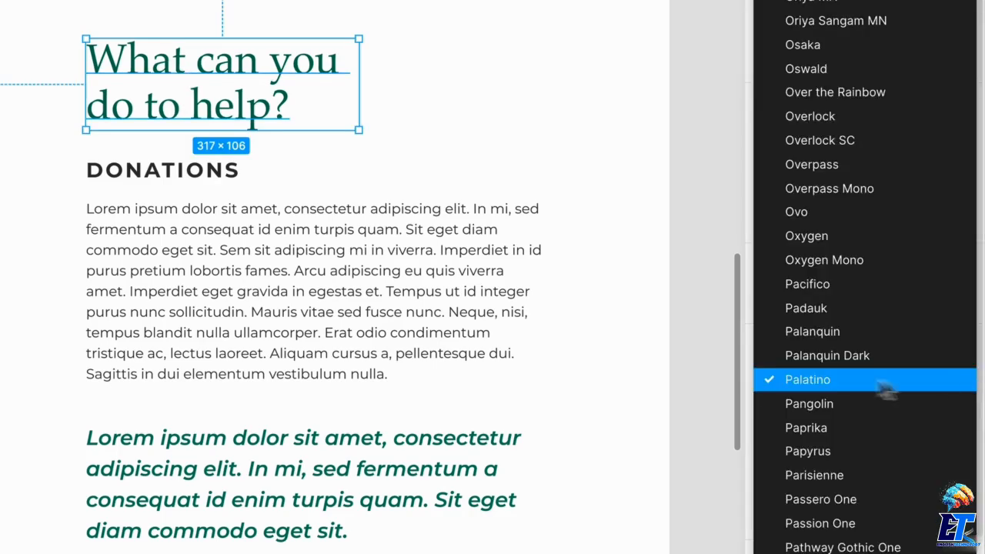
pyautogui.scroll(5, 877, 381)
pyautogui.scroll(15, 870, 369)
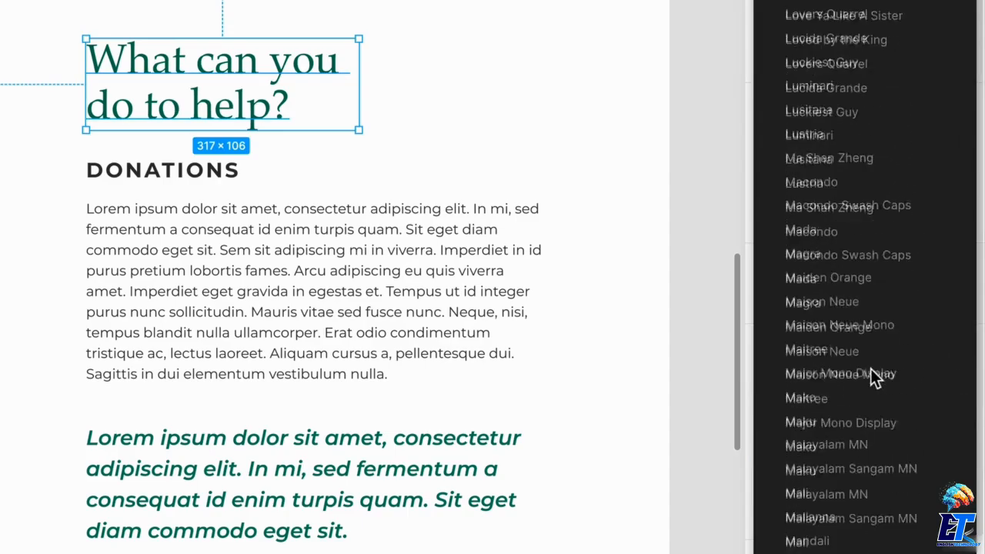
pyautogui.scroll(15, 870, 369)
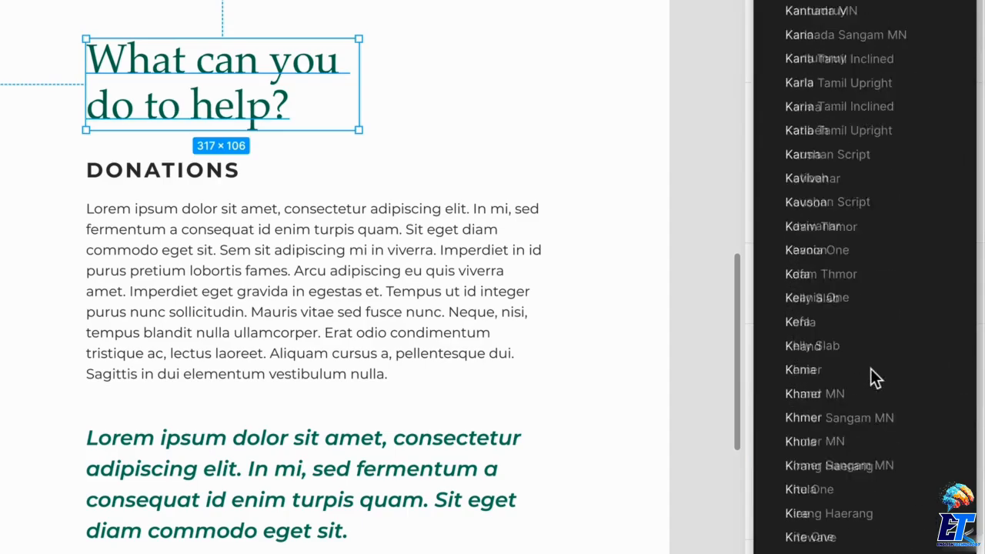
pyautogui.scroll(15, 872, 369)
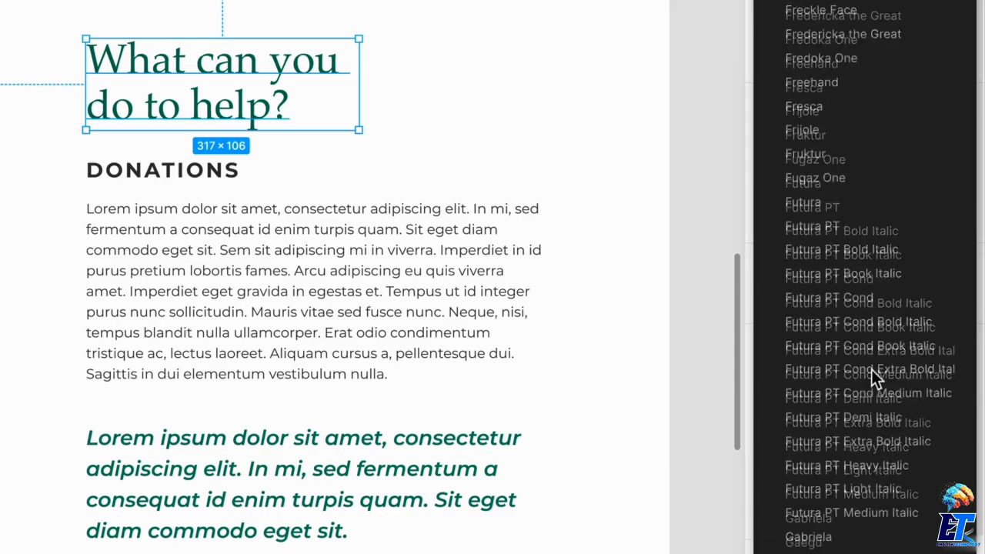
pyautogui.scroll(15, 871, 377)
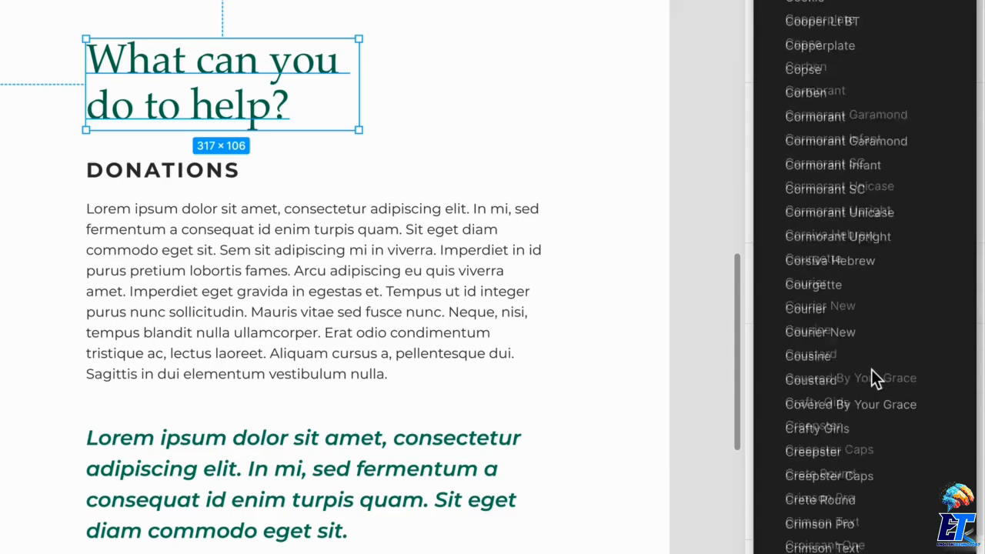
pyautogui.scroll(15, 872, 377)
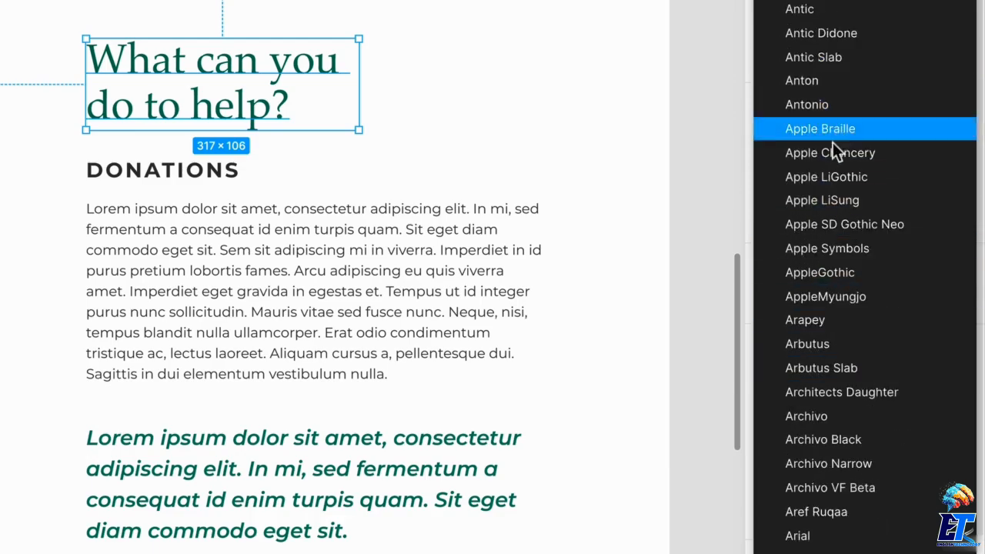
pyautogui.scroll(10, 833, 123)
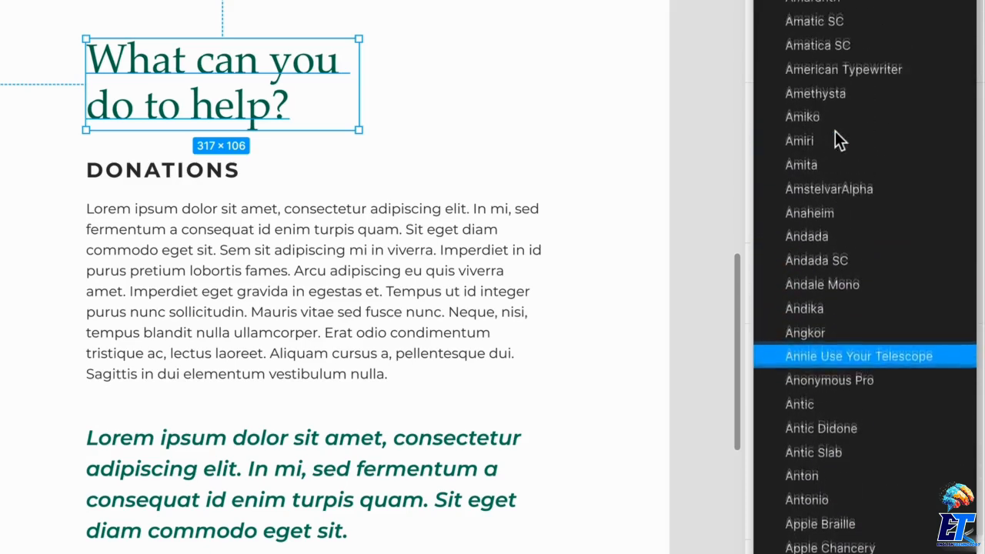
pyautogui.scroll(2, 837, 141)
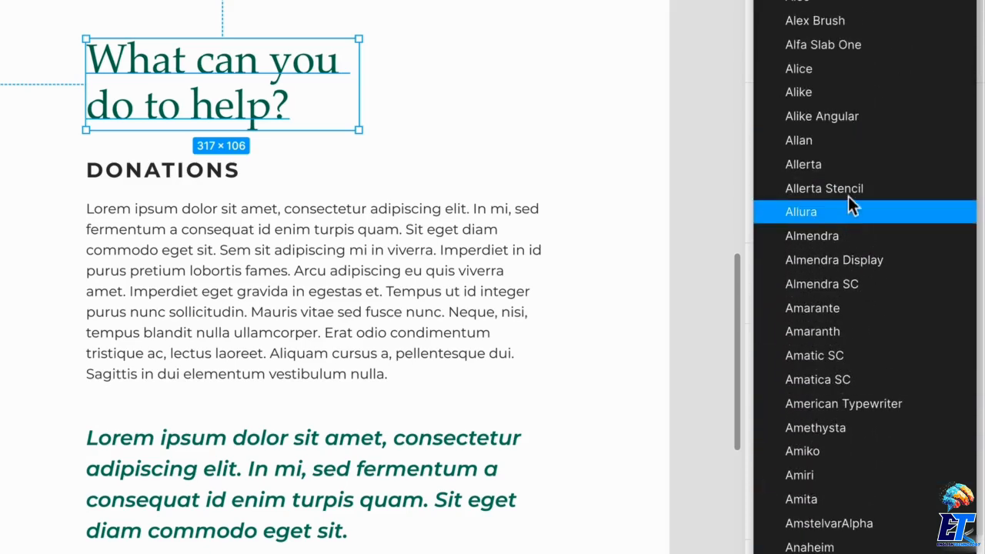
pyautogui.scroll(2, 837, 137)
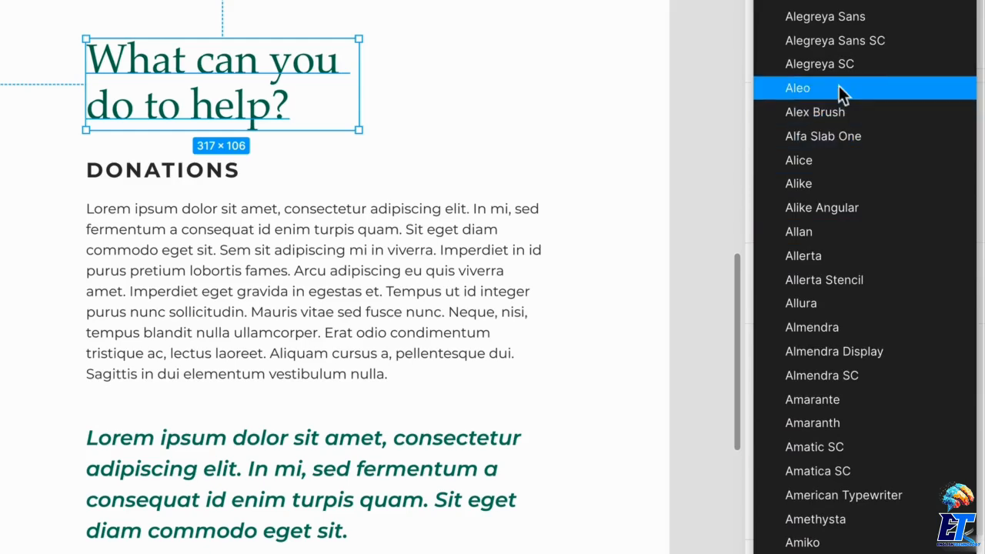
pyautogui.scroll(1, 822, 46)
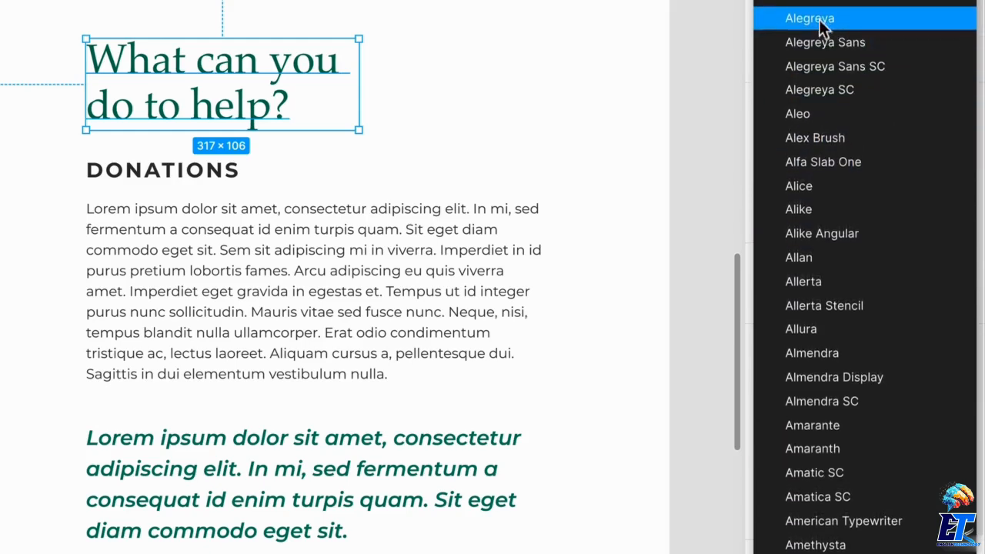
pyautogui.click(820, 17)
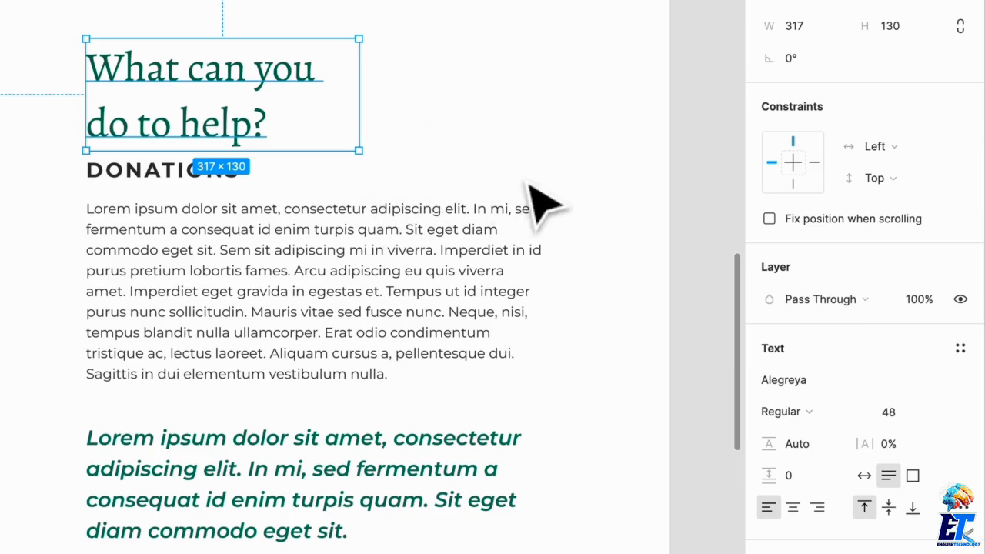
# Set the Alegreya heading's line height to 115%, keeping the Regular weight.
pyautogui.click(795, 418)
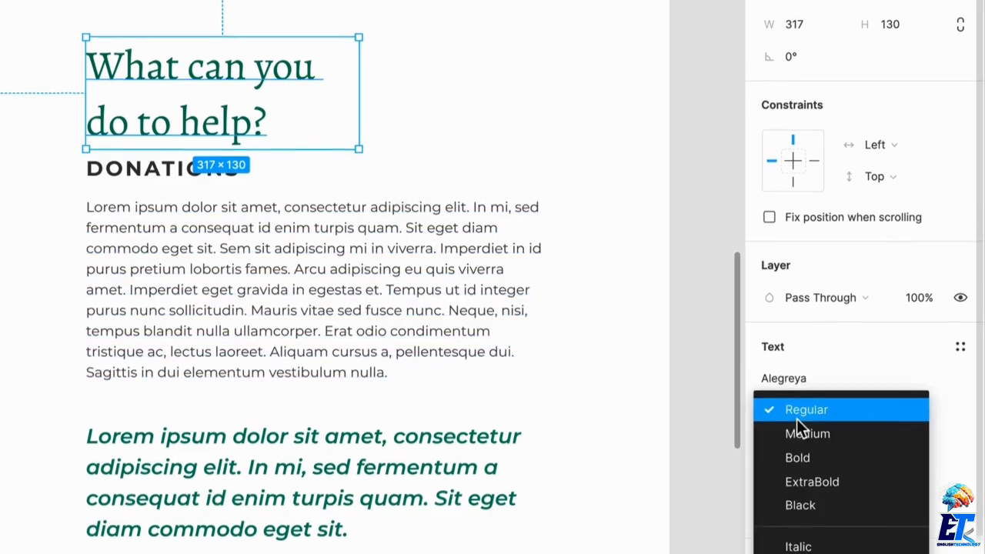
pyautogui.click(828, 404)
pyautogui.click(807, 434)
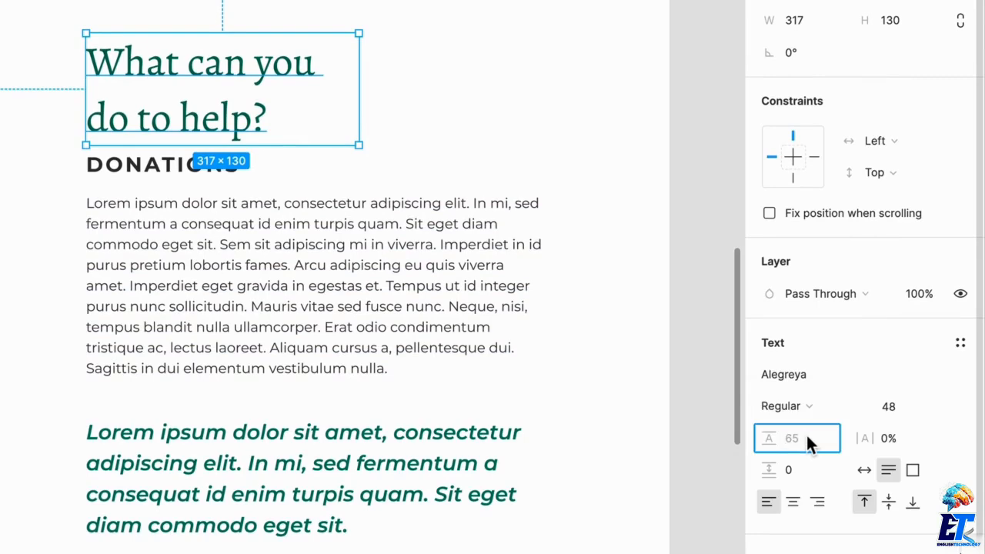
pyautogui.write('100')
pyautogui.press('Return')
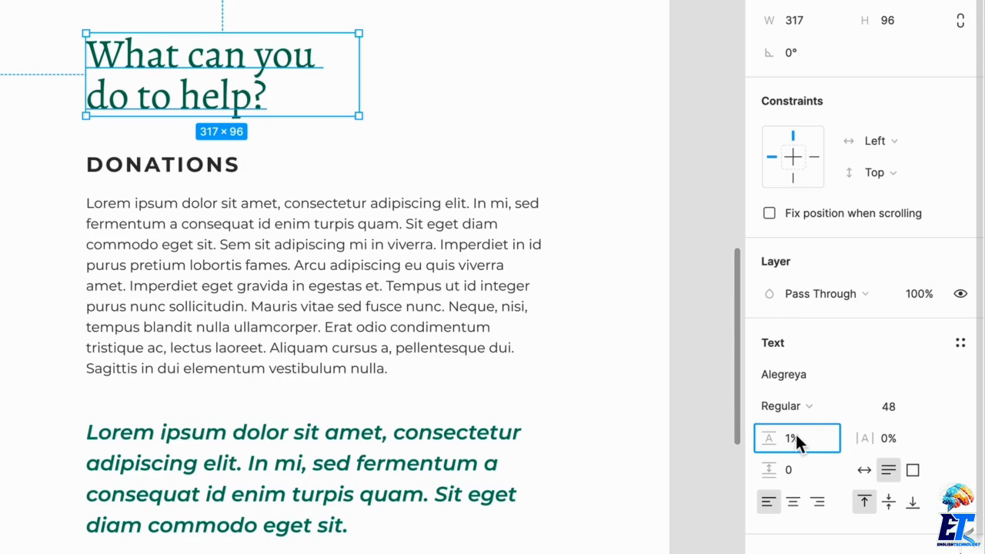
pyautogui.press('Return')
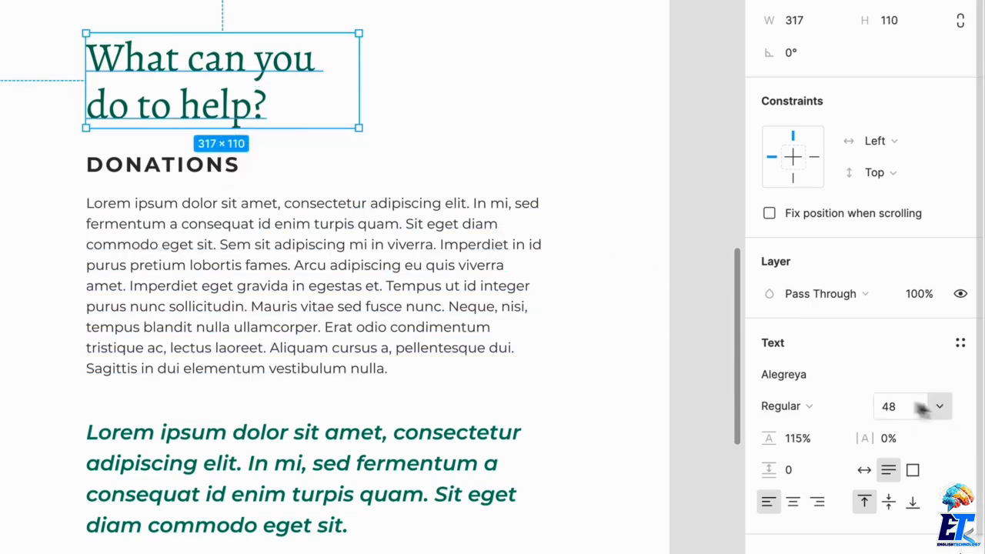
pyautogui.click(501, 187)
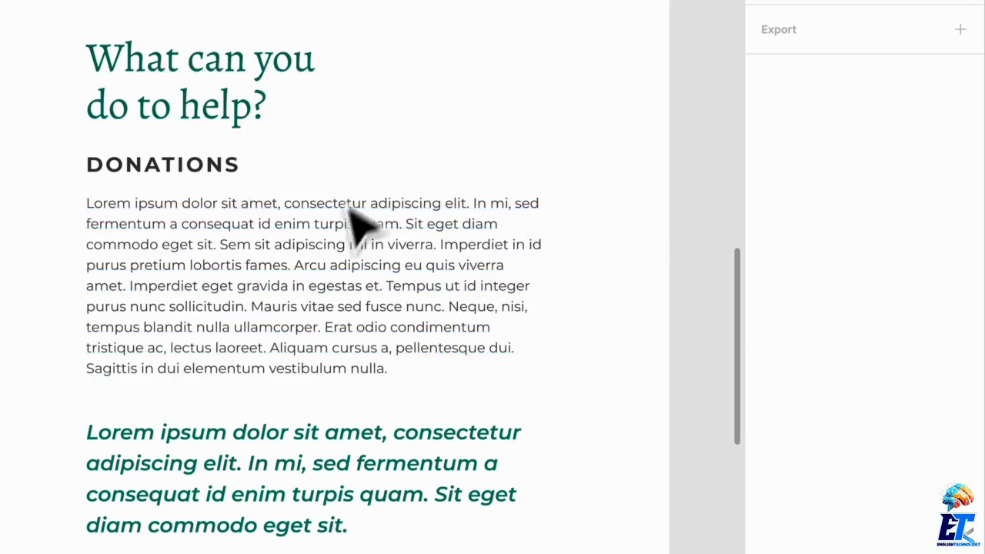
# Set the "DONATIONS" subheading's font size to 20 and move it down slightly toward its paragraph.
pyautogui.click(233, 185)
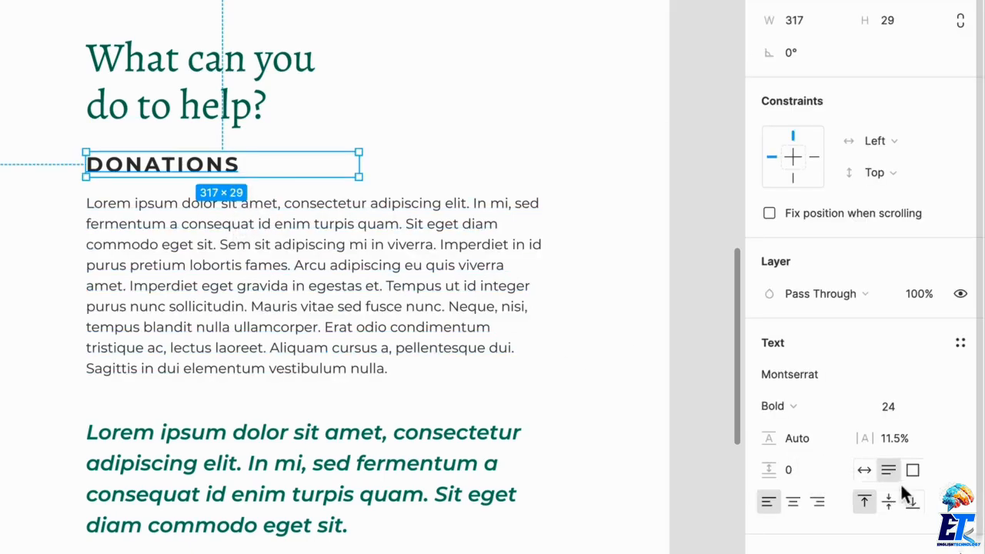
pyautogui.click(903, 404)
pyautogui.write('20')
pyautogui.press('Return')
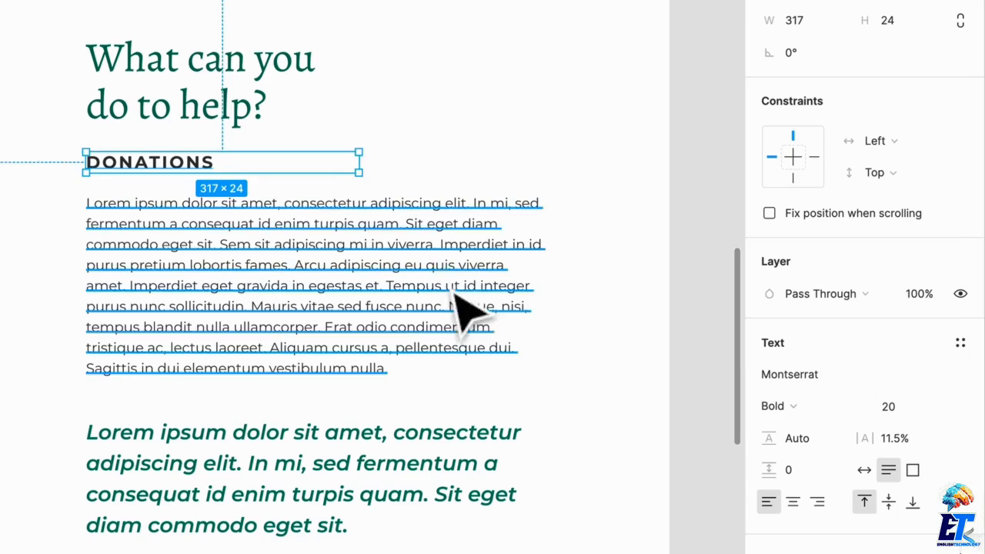
pyautogui.moveTo(207, 160); pyautogui.dragTo(207, 166)
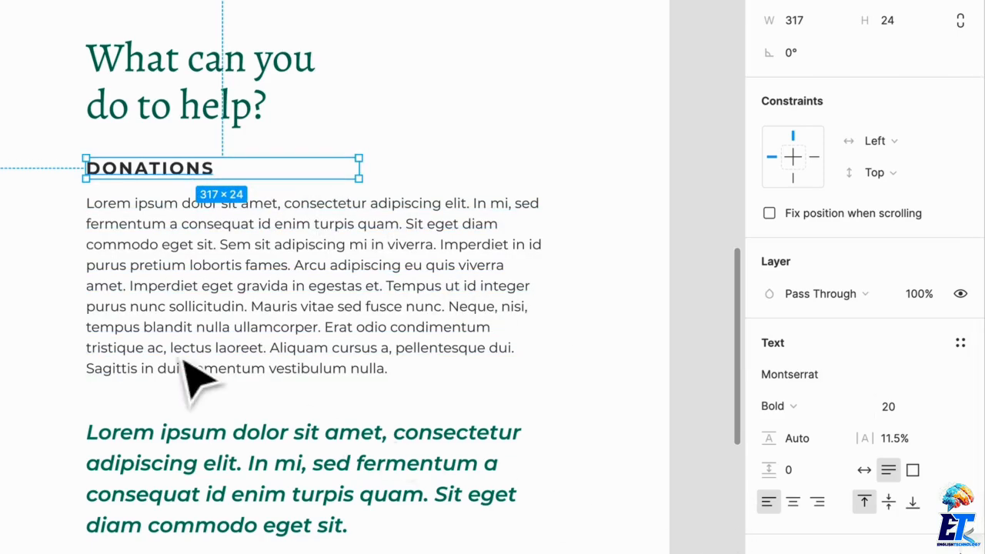
# Change the green callout text below the Donations paragraph to Alegreya with Regular weight.
pyautogui.scroll(-2, 185, 362)
pyautogui.click(402, 454)
pyautogui.click(842, 376)
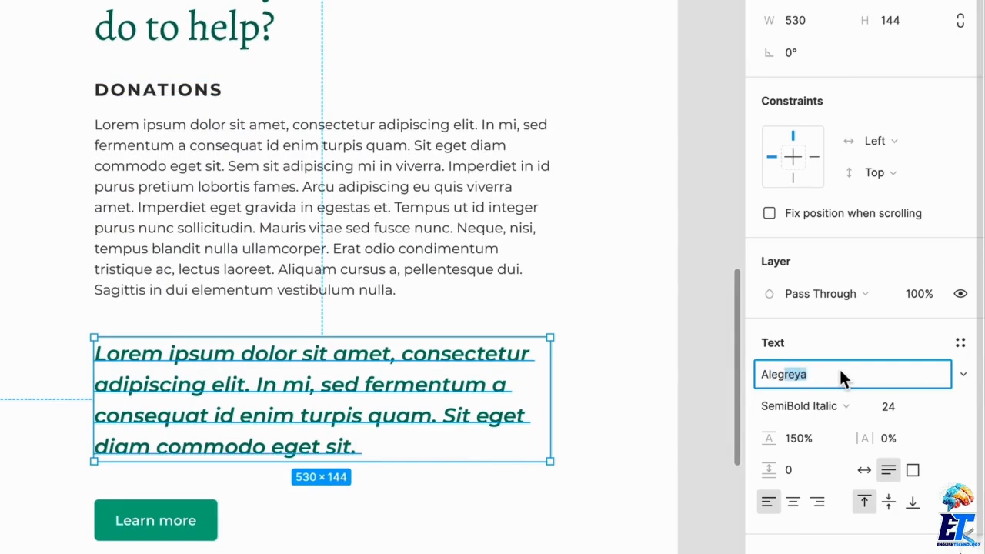
pyautogui.press('Return')
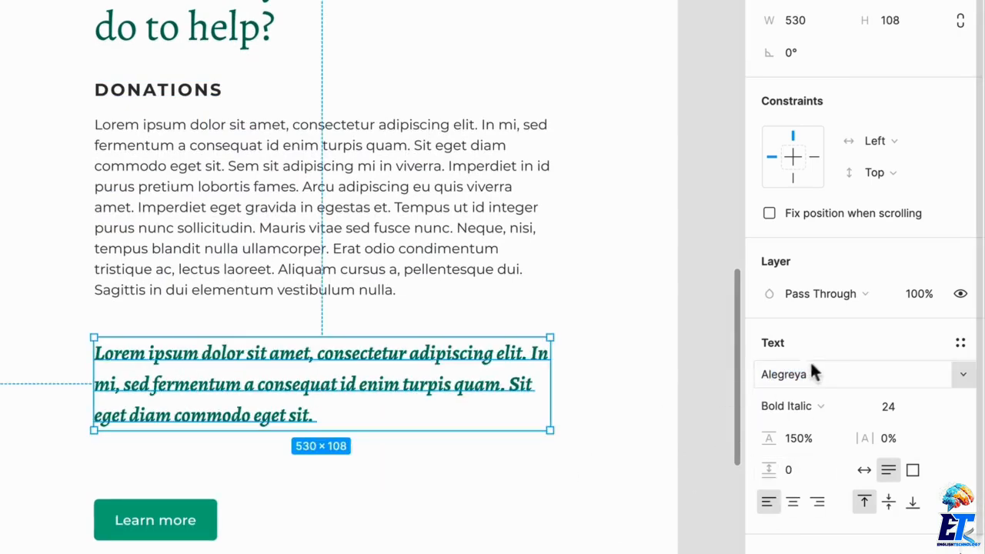
pyautogui.click(820, 407)
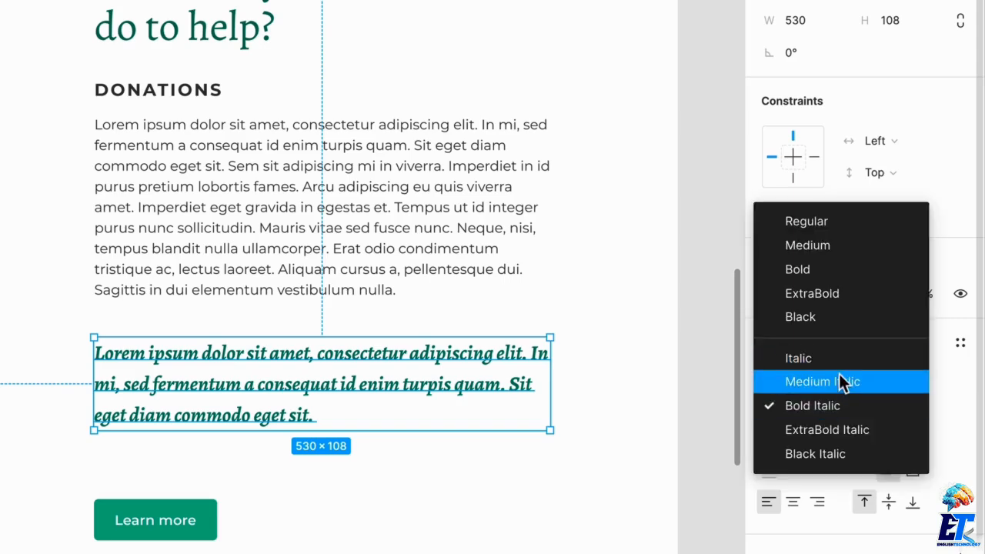
pyautogui.click(832, 221)
pyautogui.click(569, 497)
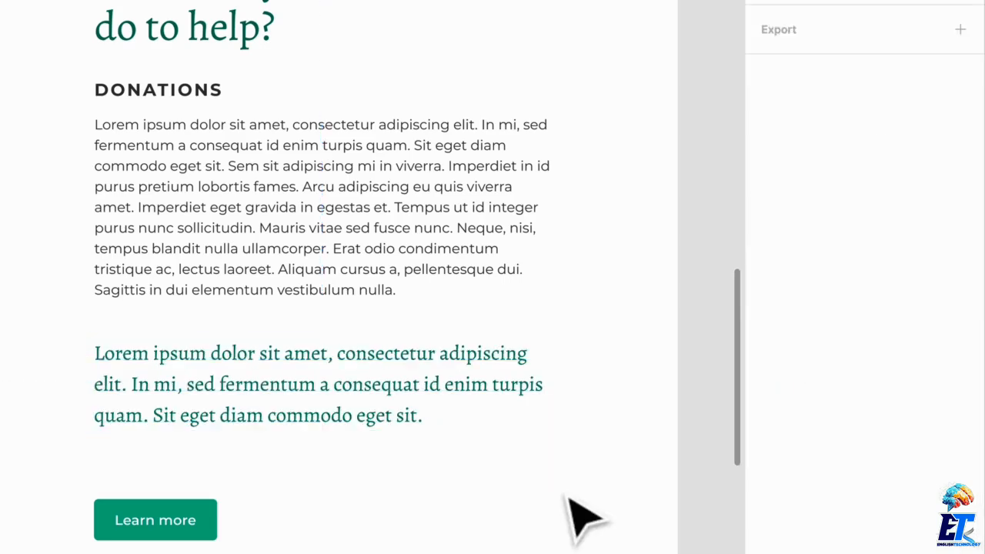
# Move the "Learn more" button up closer to the Alegreya callout.
pyautogui.moveTo(171, 525); pyautogui.dragTo(172, 494)
pyautogui.click(451, 529)
pyautogui.scroll(-2, 451, 528)
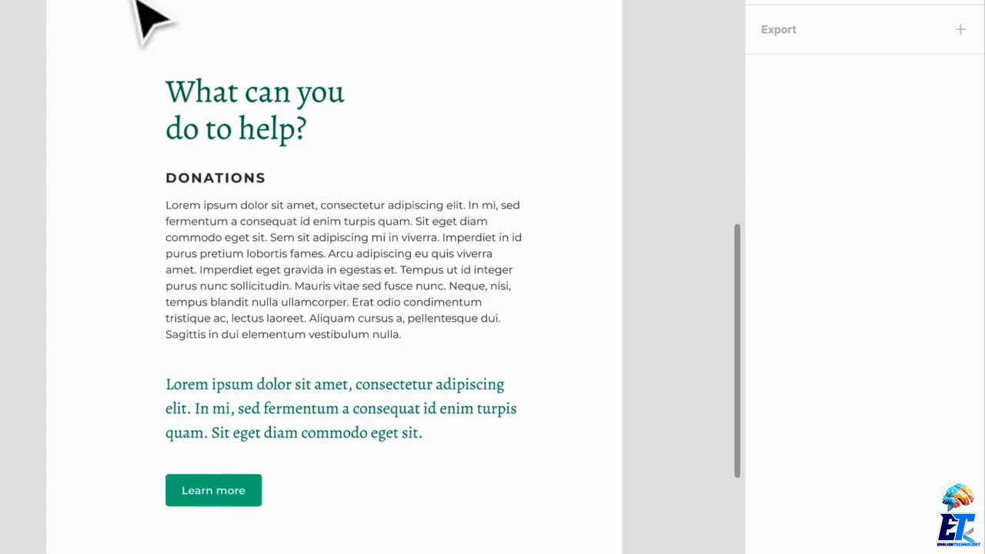
# Move the Alegreya callout up toward the body paragraph and raise the "Learn more" button to sit 35 px below it.
pyautogui.scroll(1, 374, 503)
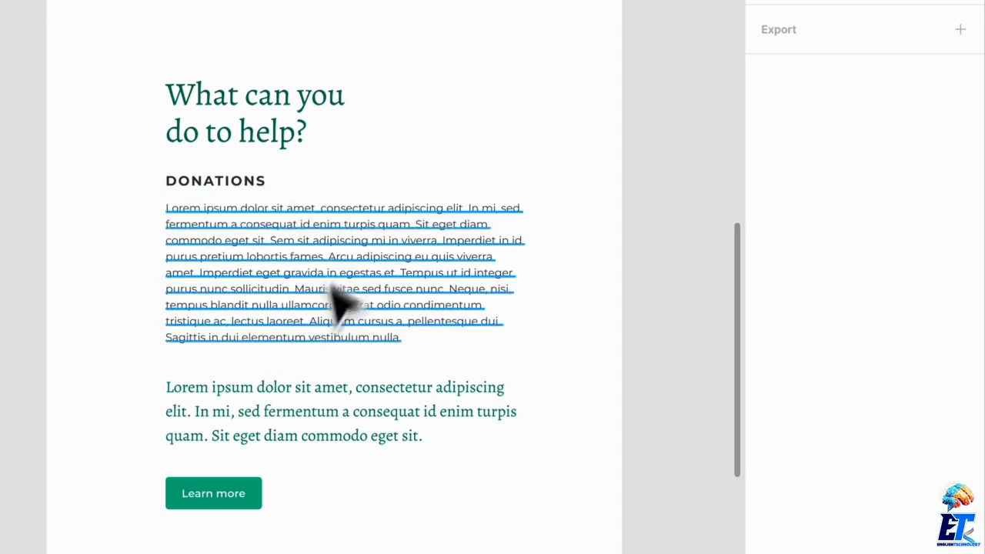
pyautogui.moveTo(250, 436); pyautogui.dragTo(250, 423)
pyautogui.keyDown('shift'); pyautogui.click(234, 504); pyautogui.keyUp('shift')
pyautogui.moveTo(234, 505); pyautogui.dragTo(253, 481)
pyautogui.hotkey('ctrl', 'z')
pyautogui.click(440, 551)
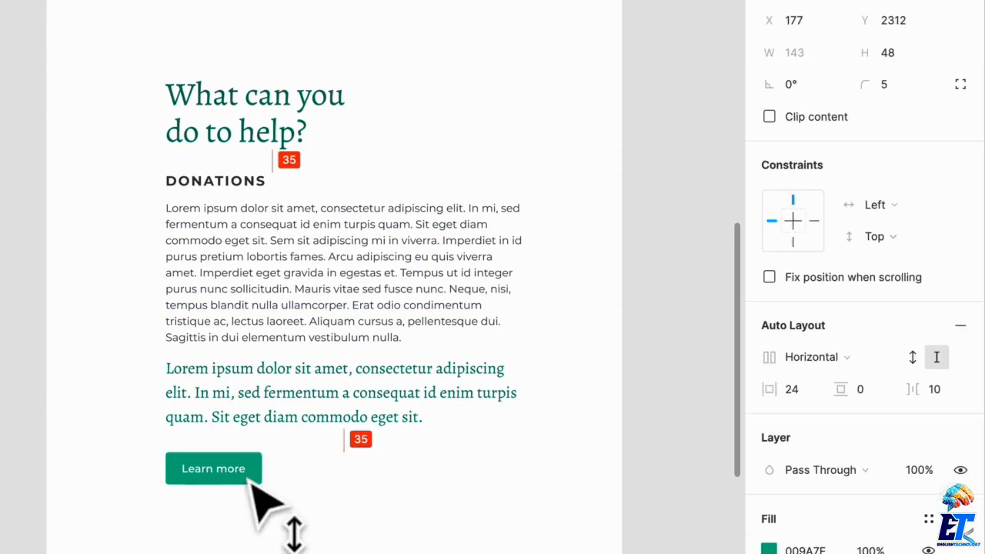
pyautogui.click(471, 524)
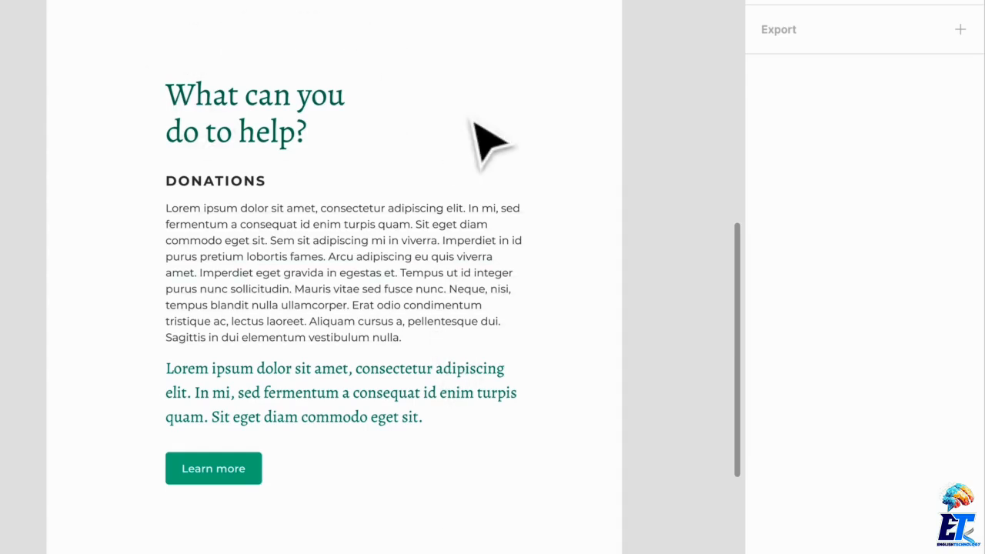
# Compare the all-Montserrat sections of the Org frame with the section pairing Alegreya and Montserrat.
pyautogui.scroll(5, 471, 123)
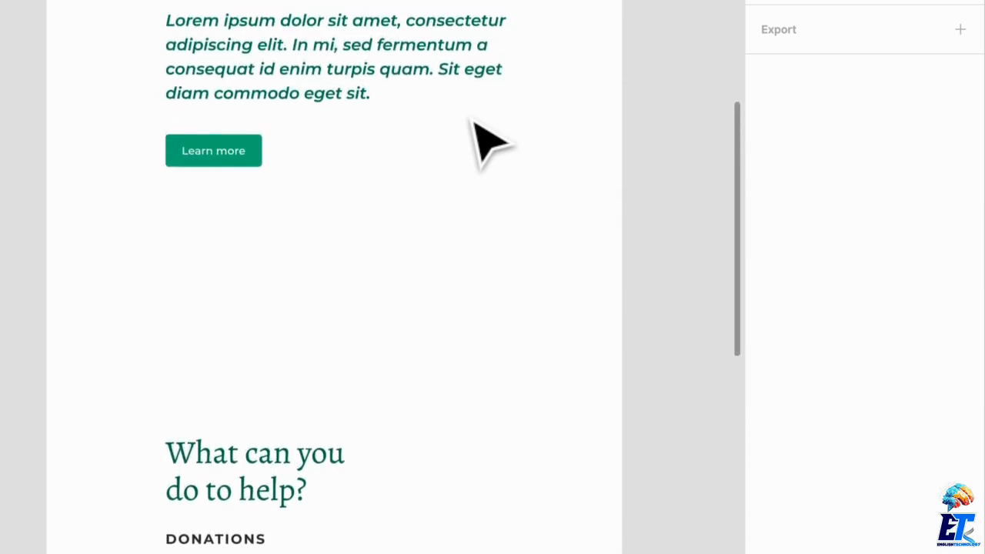
pyautogui.scroll(-3, 488, 143)
pyautogui.scroll(8, 488, 143)
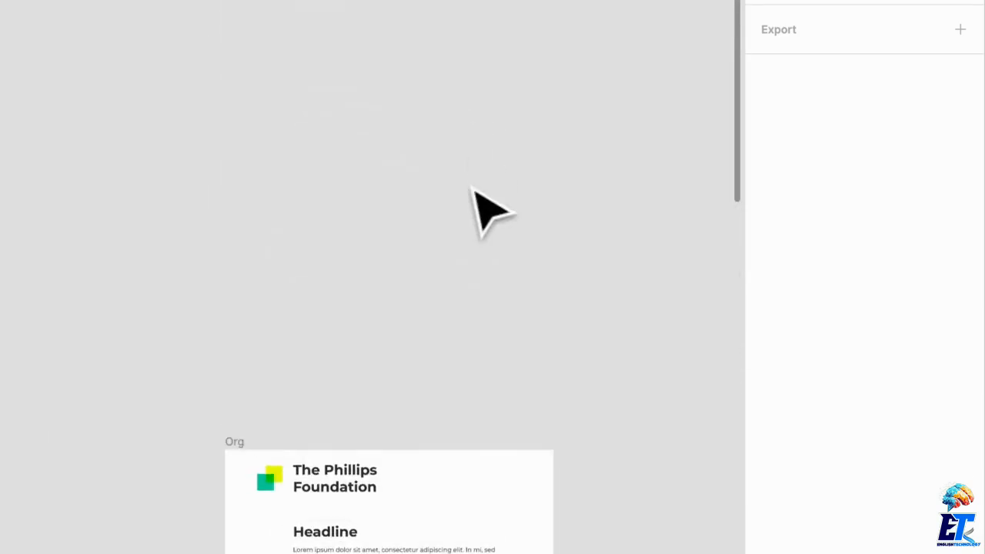
pyautogui.scroll(-3, 474, 190)
pyautogui.scroll(5, 574, 323)
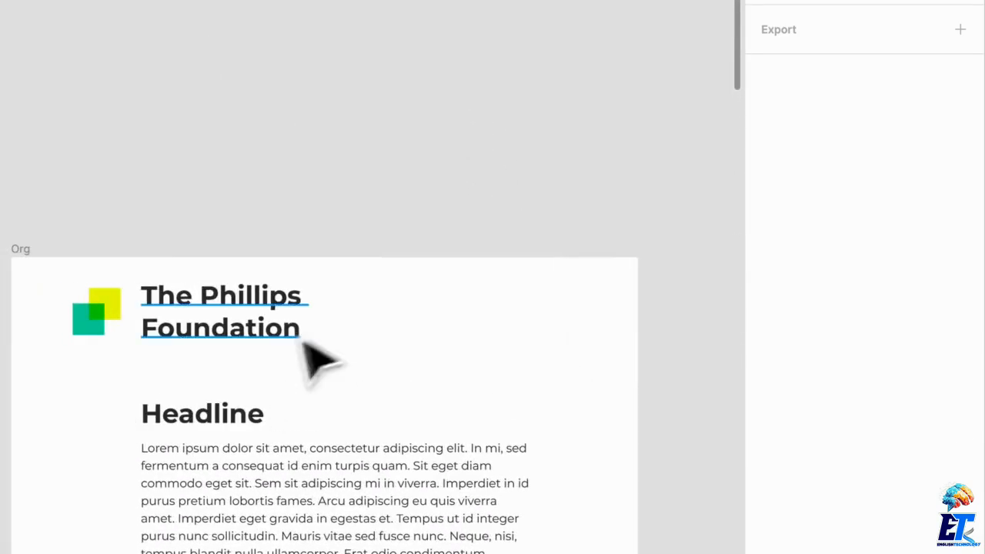
pyautogui.scroll(-3, 346, 385)
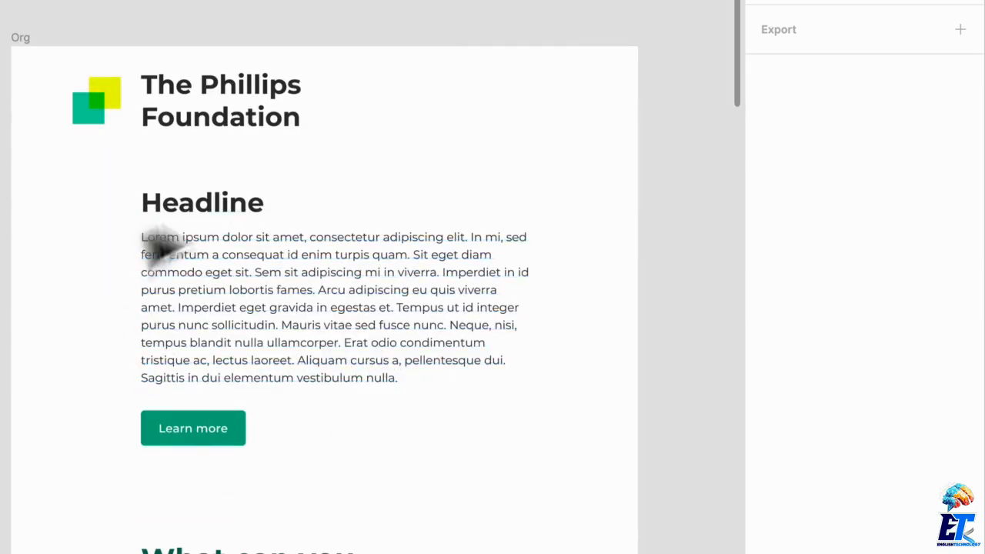
pyautogui.scroll(-5, 334, 293)
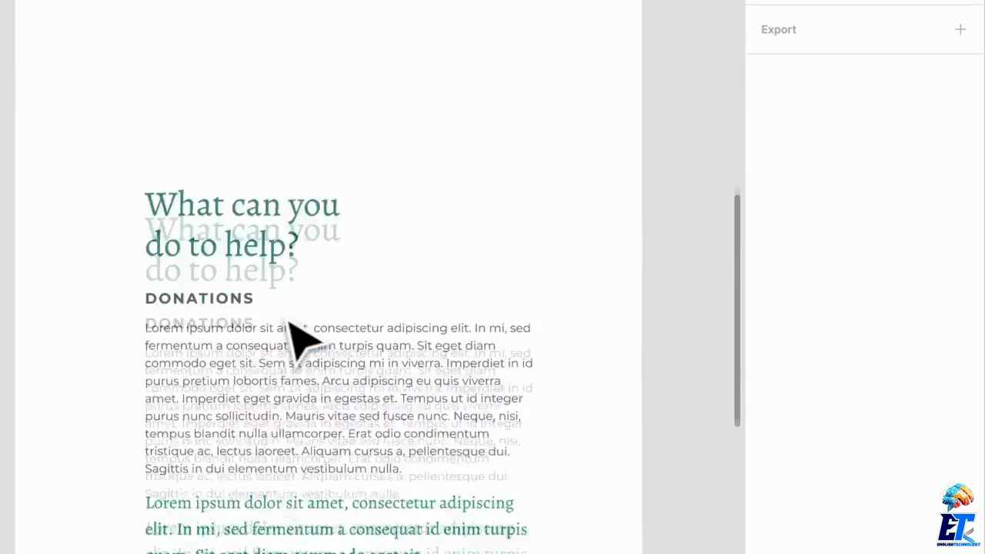
pyautogui.scroll(-10, 288, 321)
pyautogui.scroll(8, 290, 324)
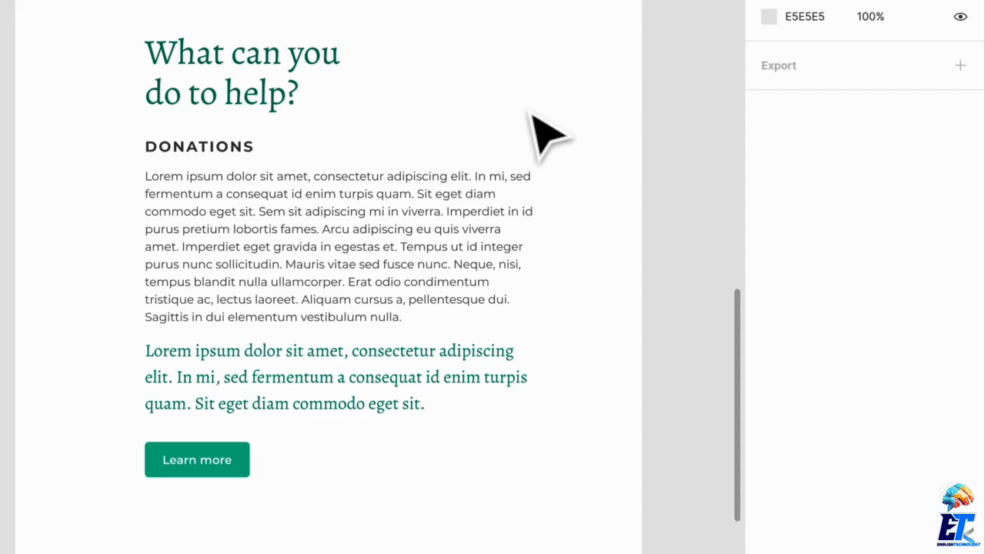
pyautogui.scroll(-3, 538, 132)
pyautogui.keyDown('ctrl'); pyautogui.scroll(-2, 538, 132); pyautogui.keyUp('ctrl')
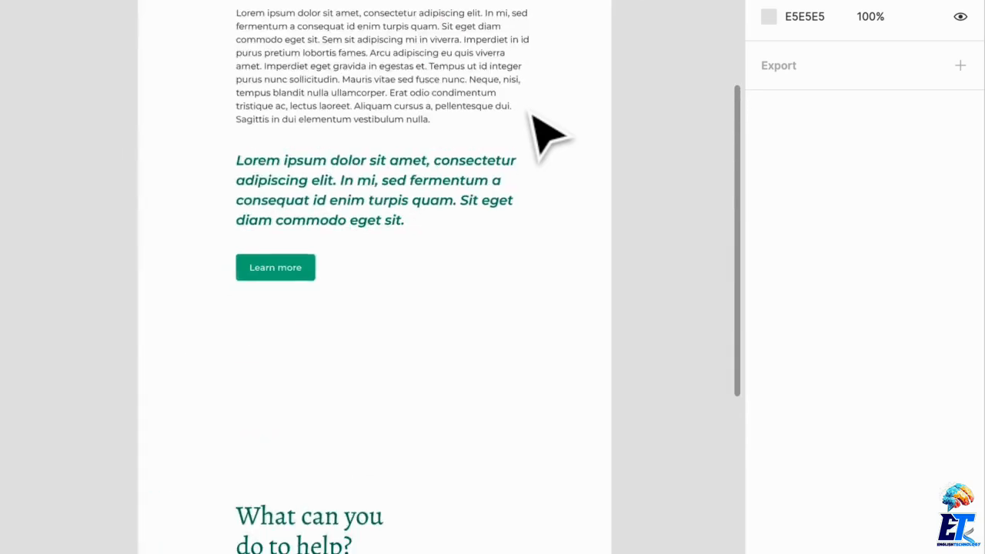
pyautogui.scroll(-10, 539, 132)
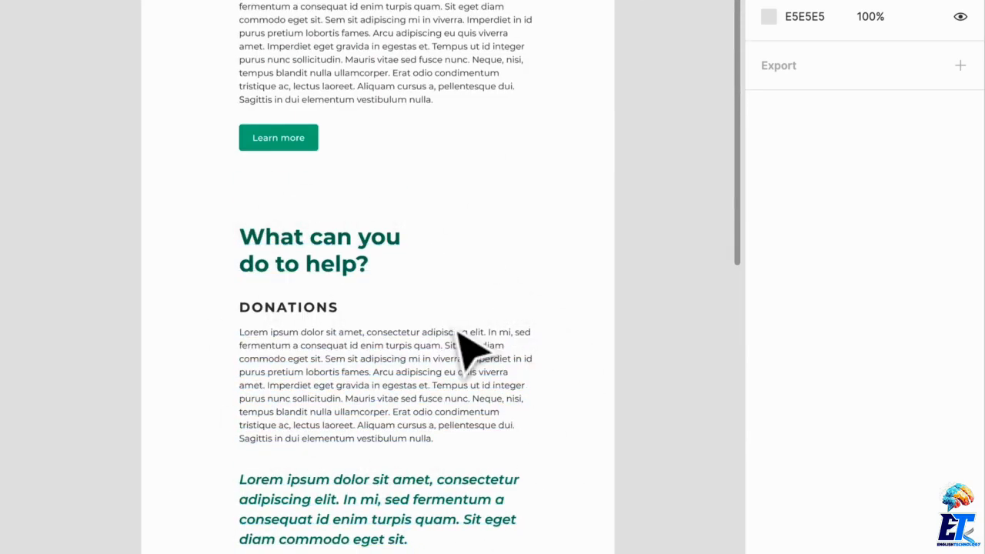
pyautogui.scroll(-5, 469, 347)
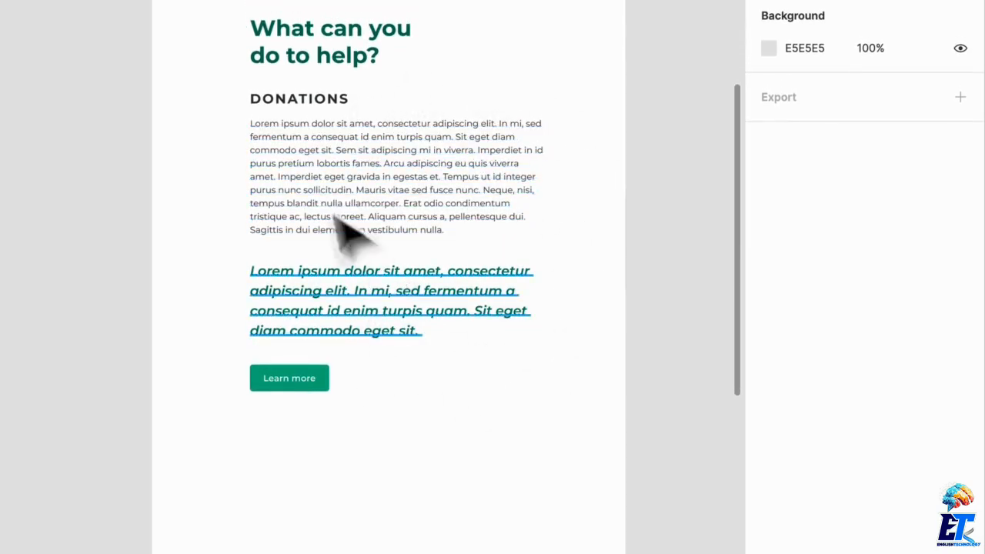
pyautogui.scroll(-4, 462, 374)
pyautogui.scroll(-5, 458, 365)
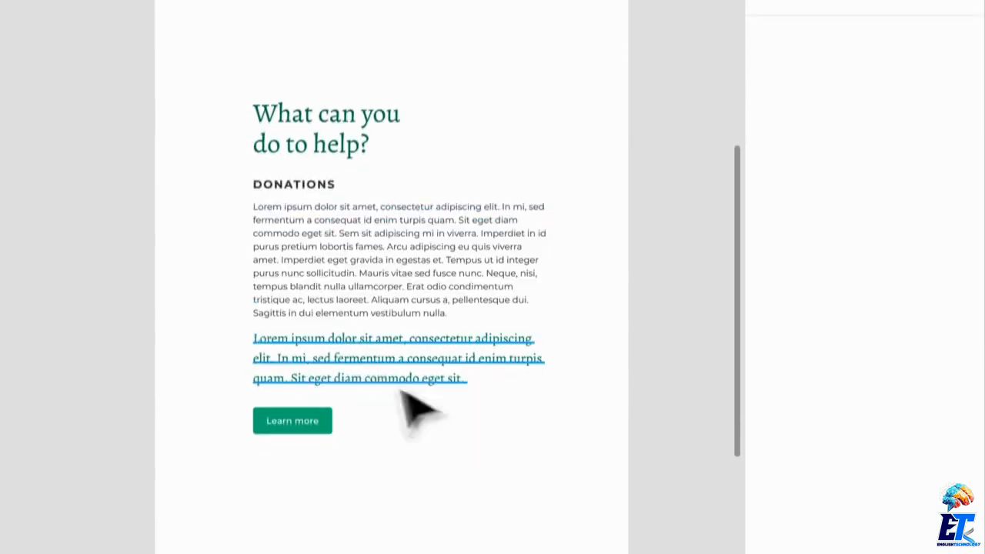
# Set the Alegreya "What can you do to help?" heading's weight to Medium.
pyautogui.click(363, 154)
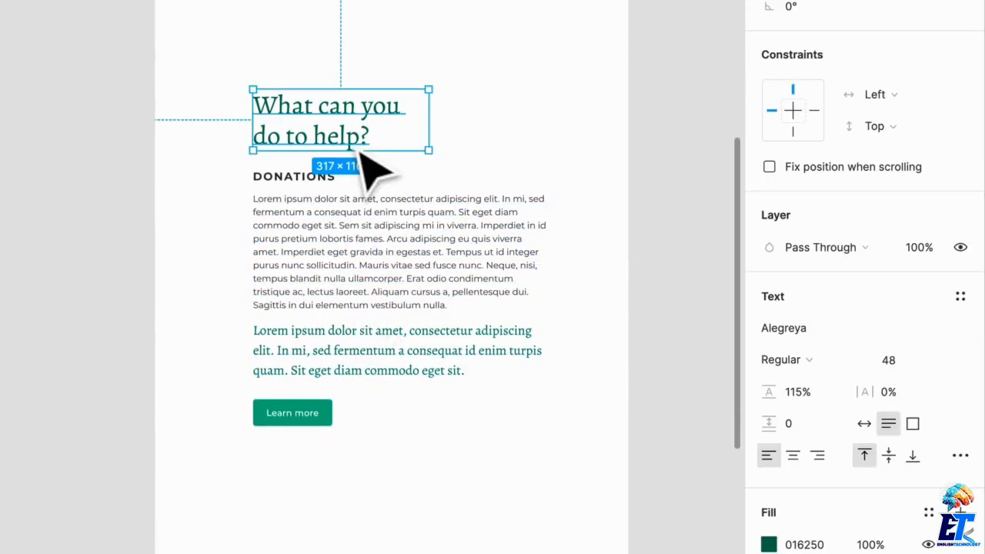
pyautogui.click(802, 364)
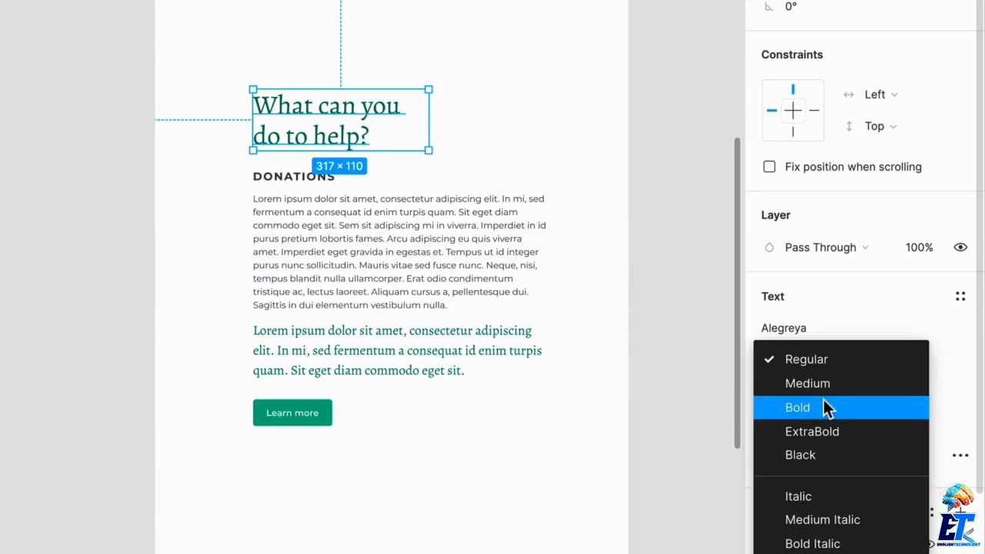
pyautogui.click(830, 384)
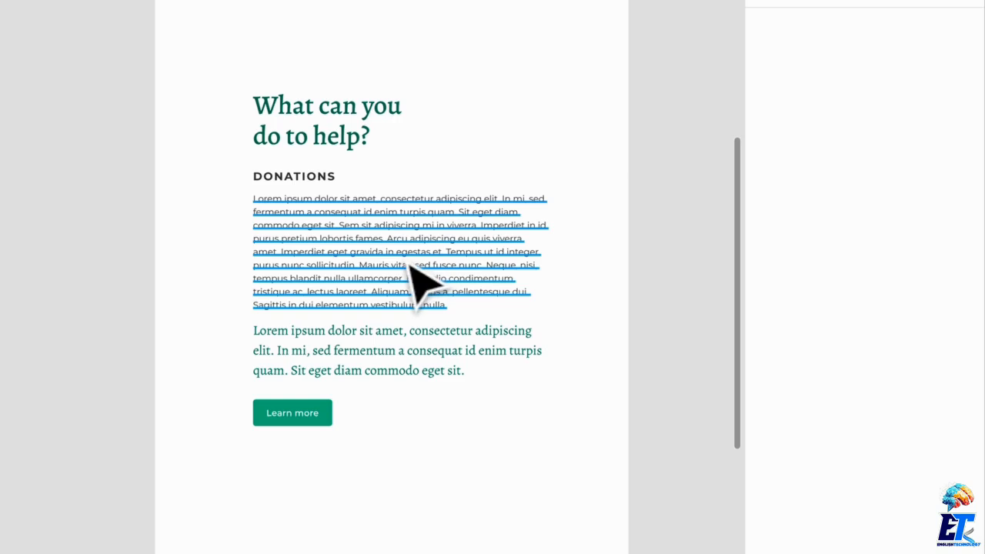
pyautogui.scroll(-1, 510, 176)
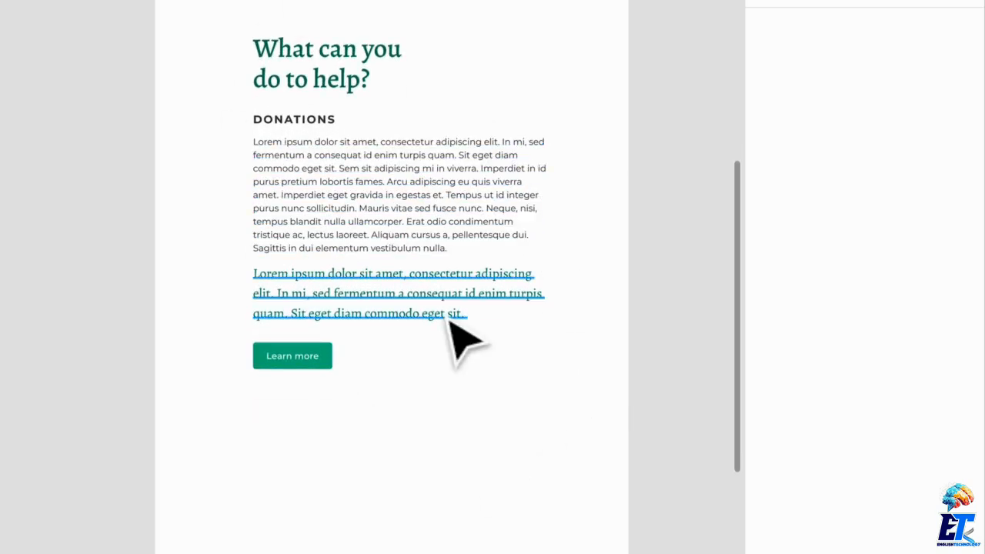